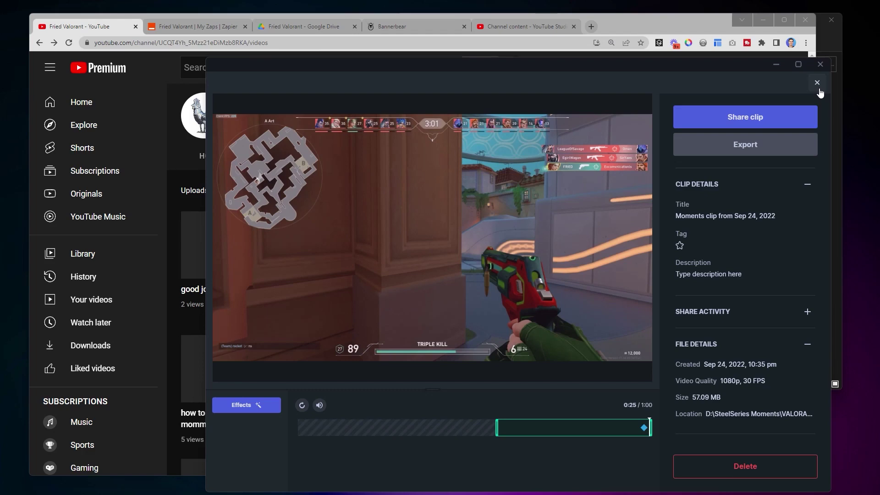
Step: Close the clip viewer and browse the Moments grid and the YouTube channel page
{"action": "left_click", "coordinate": [817, 84]}
{"action": "scroll", "coordinate": [645, 323], "scroll_direction": "down", "scroll_amount": 5}
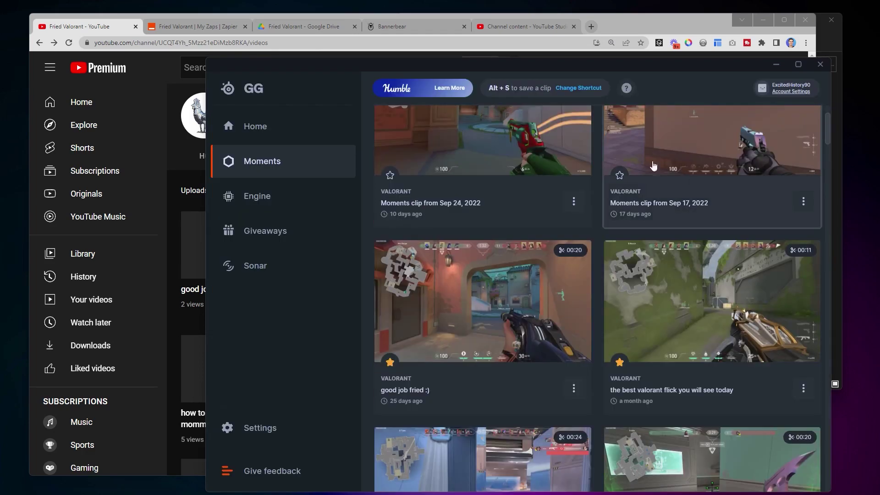
{"action": "scroll", "coordinate": [581, 239], "scroll_direction": "up", "scroll_amount": 1}
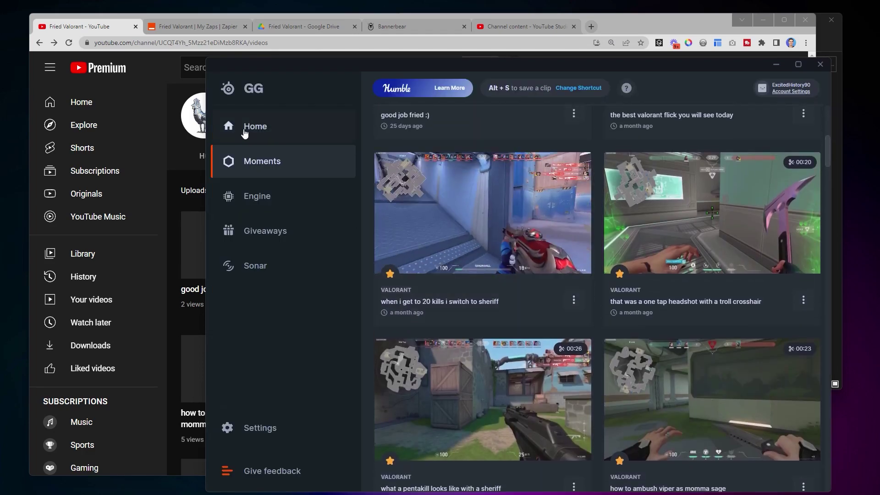
{"action": "left_click", "coordinate": [174, 65]}
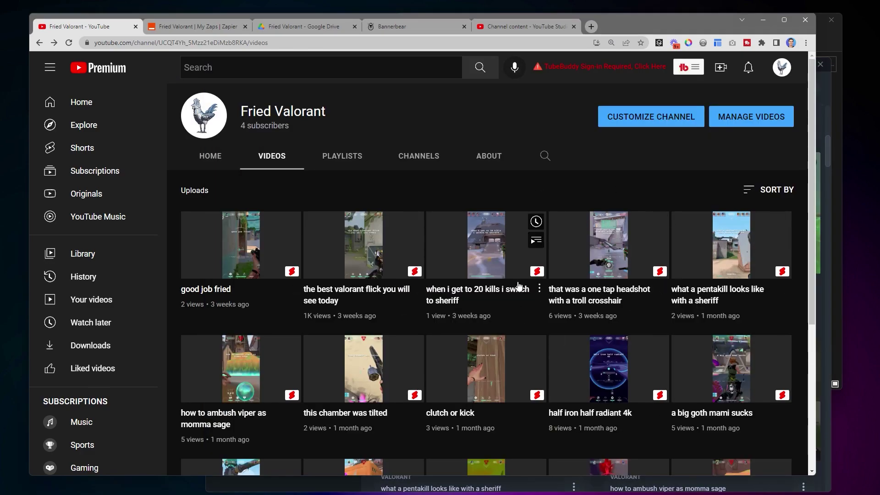
{"action": "scroll", "coordinate": [522, 293], "scroll_direction": "down", "scroll_amount": 5}
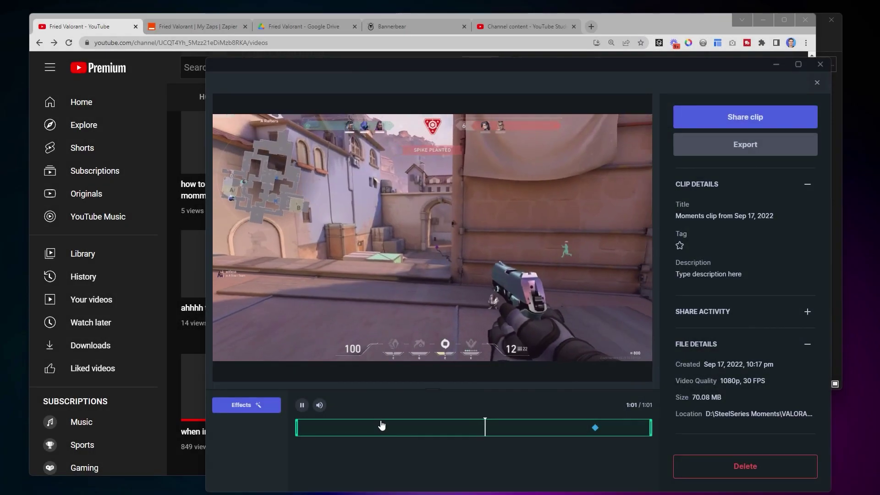
Step: Scrub the Sep 17 clip's timeline back and forward, then return to its clip editor
{"action": "left_click", "coordinate": [466, 428]}
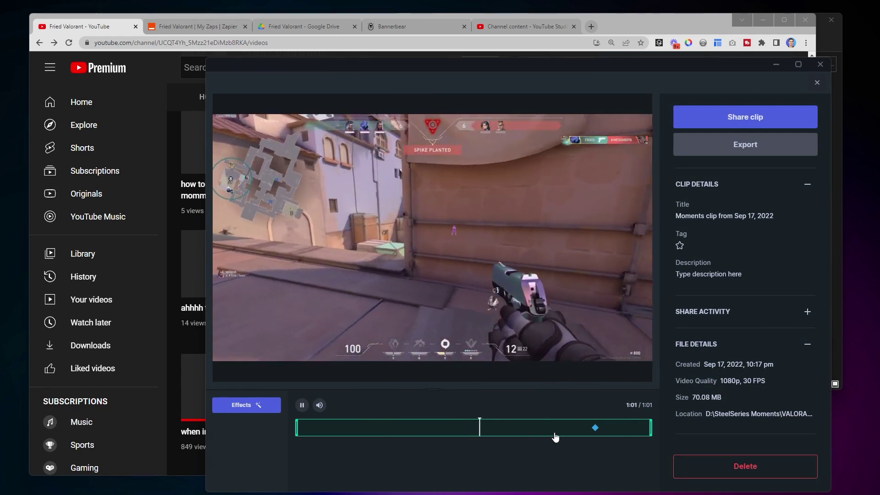
{"action": "left_click", "coordinate": [574, 428]}
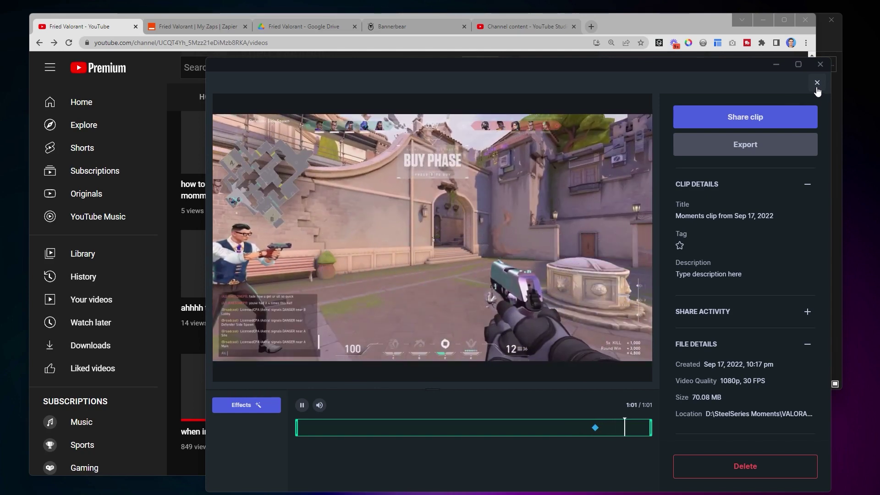
{"action": "left_click", "coordinate": [116, 31]}
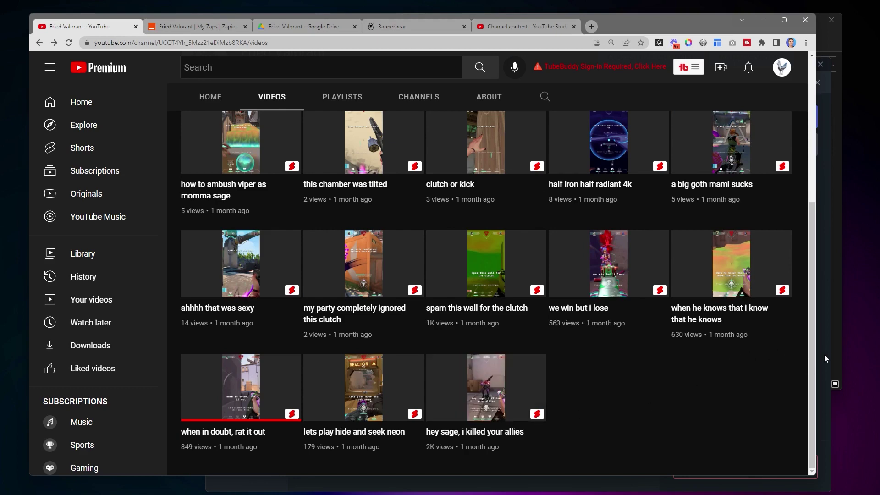
{"action": "scroll", "coordinate": [723, 276], "scroll_direction": "up", "scroll_amount": 4}
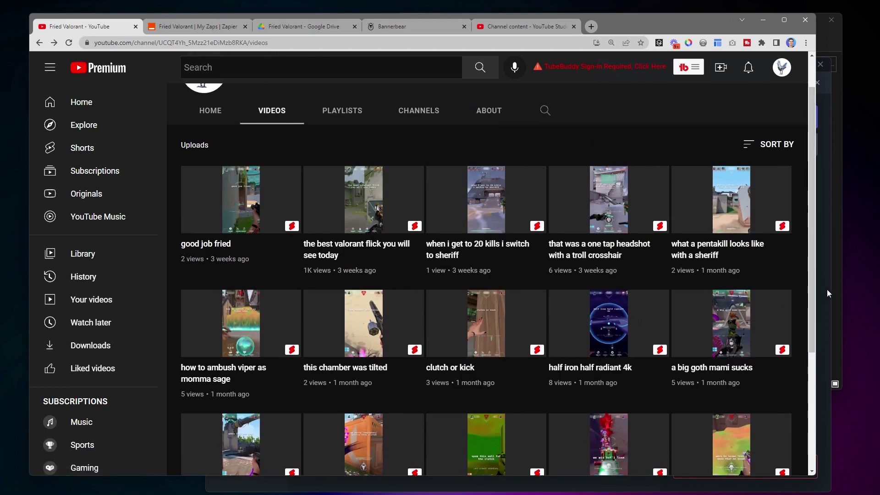
{"action": "left_click", "coordinate": [827, 290]}
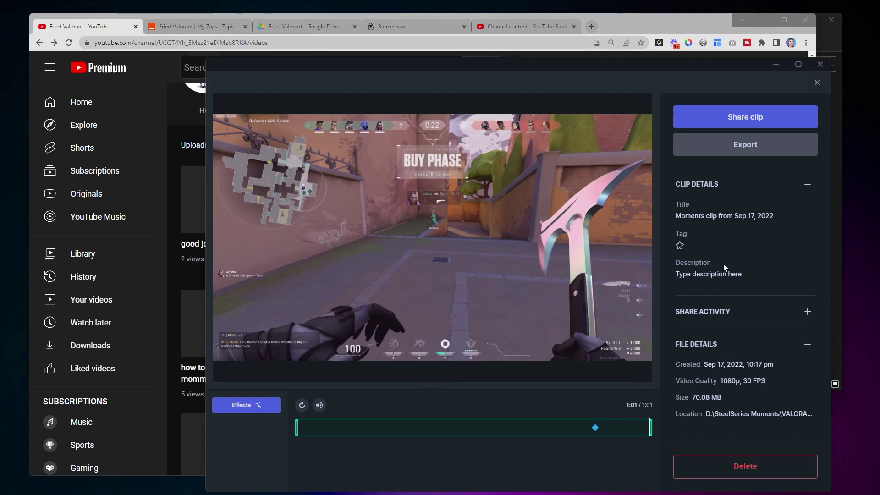
Step: Switch to the Sep 24 clip, retitle it 'bet you can't find this tutorial' and choose Export
{"action": "key", "text": "Left"}
{"action": "left_click", "coordinate": [500, 429]}
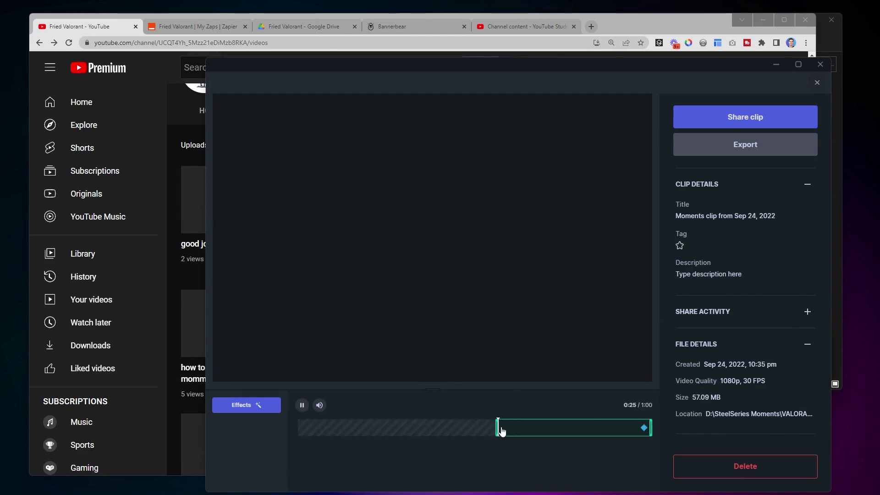
{"action": "left_click", "coordinate": [738, 220]}
{"action": "left_click_drag", "start_coordinate": [776, 218], "coordinate": [651, 218]}
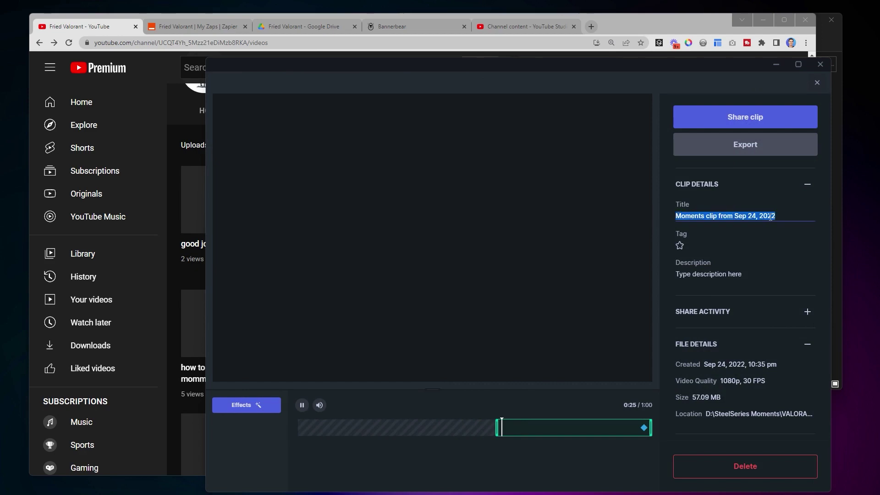
{"action": "type", "text": "bet you can't find this tutorial"}
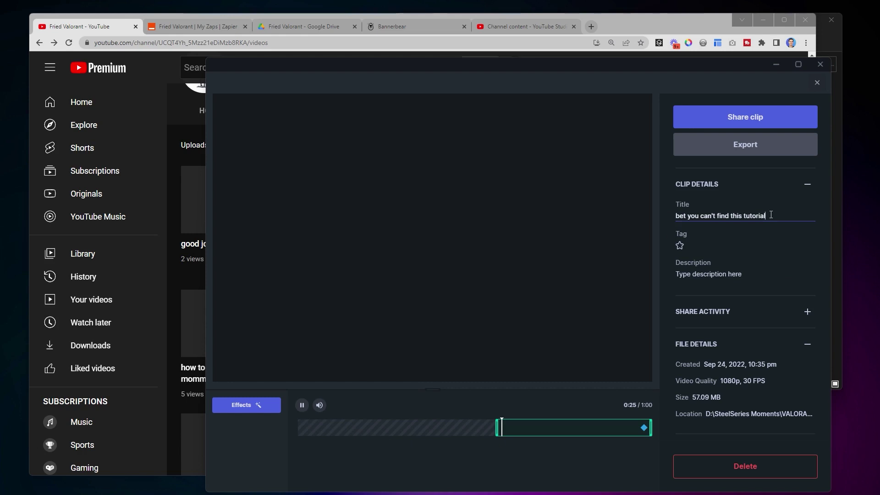
{"action": "left_click", "coordinate": [758, 146]}
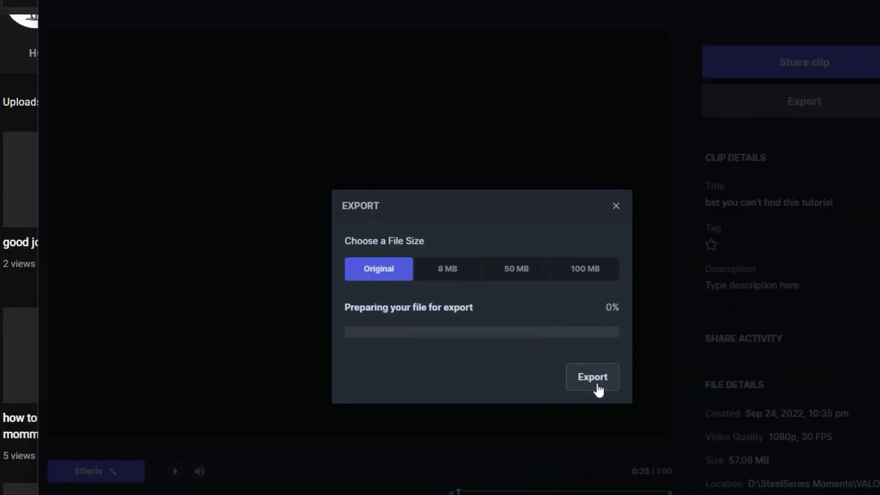
Step: Export at Original size as betyoucantfindthistutorial.mp4 into the (#1) Ready to Queue folder
{"action": "left_click", "coordinate": [595, 389]}
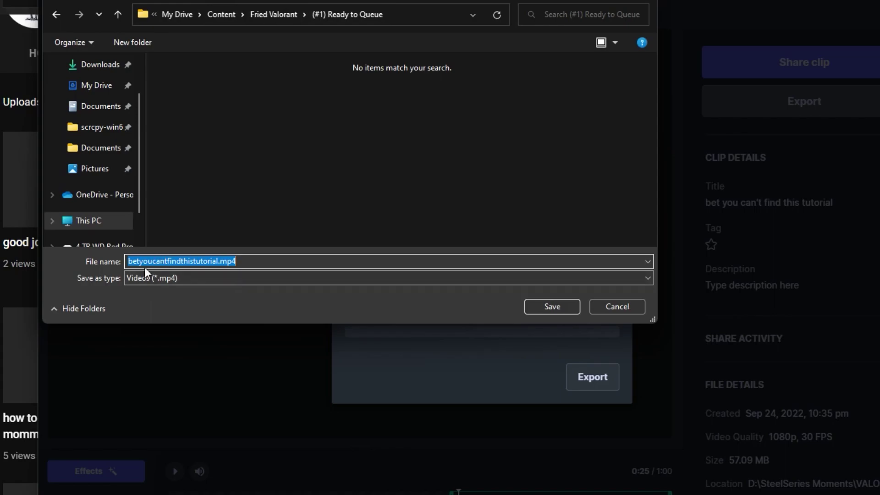
{"action": "key", "text": "Return"}
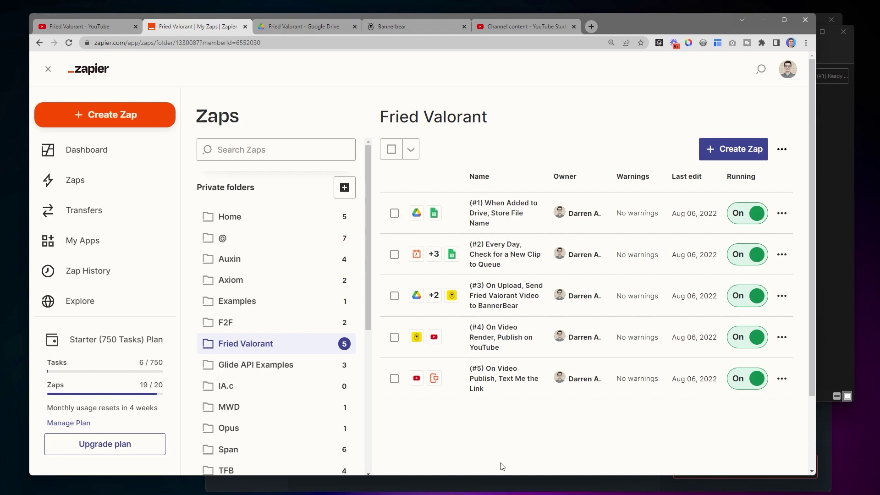
Step: Open zap #1 'When Added to Drive, Store File Name' and dismiss the New Feature popup
{"action": "left_click", "coordinate": [503, 212]}
{"action": "left_click", "coordinate": [579, 123]}
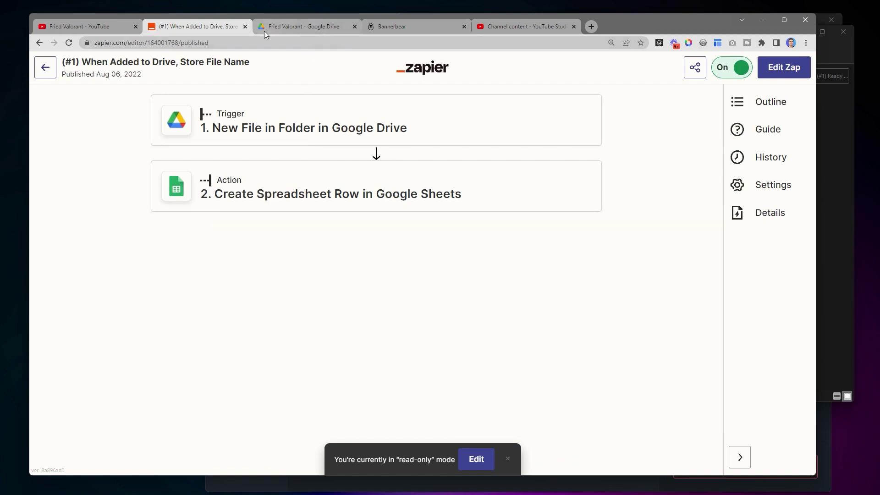
Step: Check the (#1) Ready to Queue Drive folder and its File Names spreadsheet, then return to the Fried Valorant zaps
{"action": "left_click", "coordinate": [283, 30]}
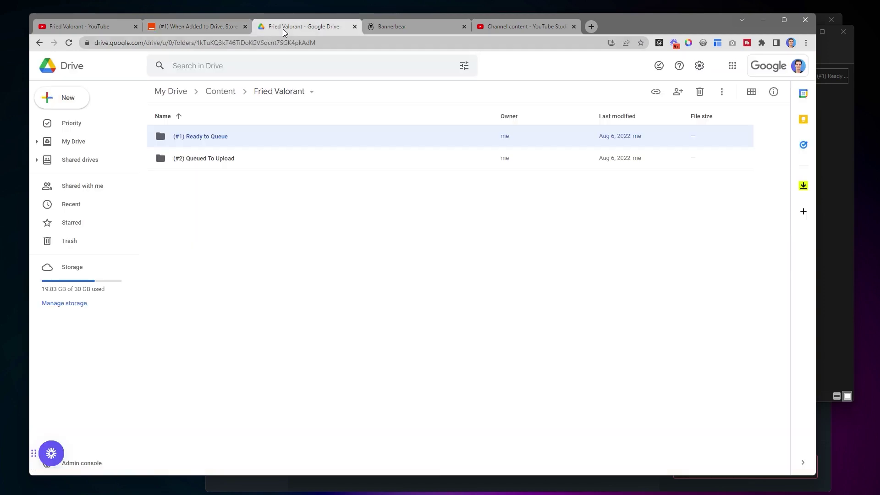
{"action": "double_click", "coordinate": [222, 138]}
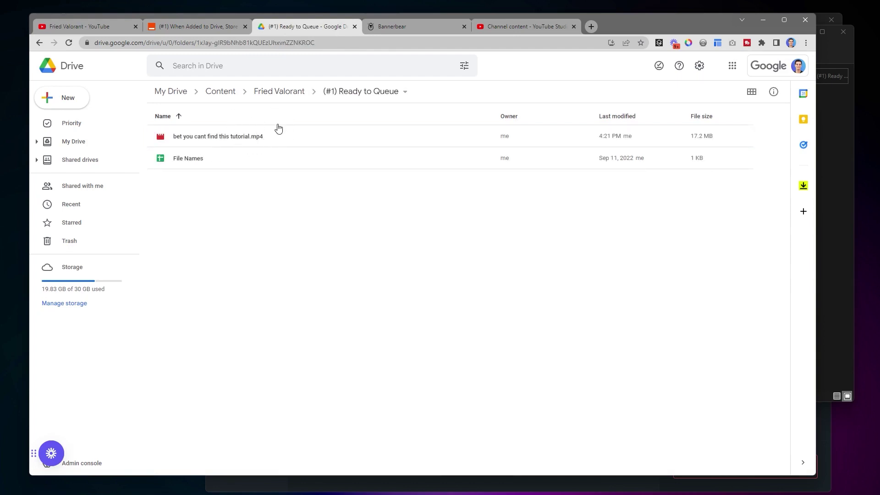
{"action": "left_click", "coordinate": [194, 31]}
{"action": "left_click", "coordinate": [284, 27]}
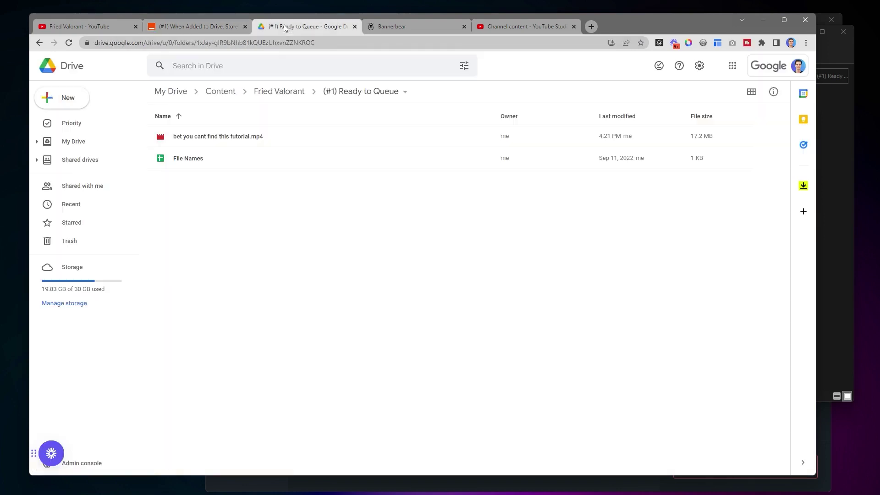
{"action": "double_click", "coordinate": [216, 163]}
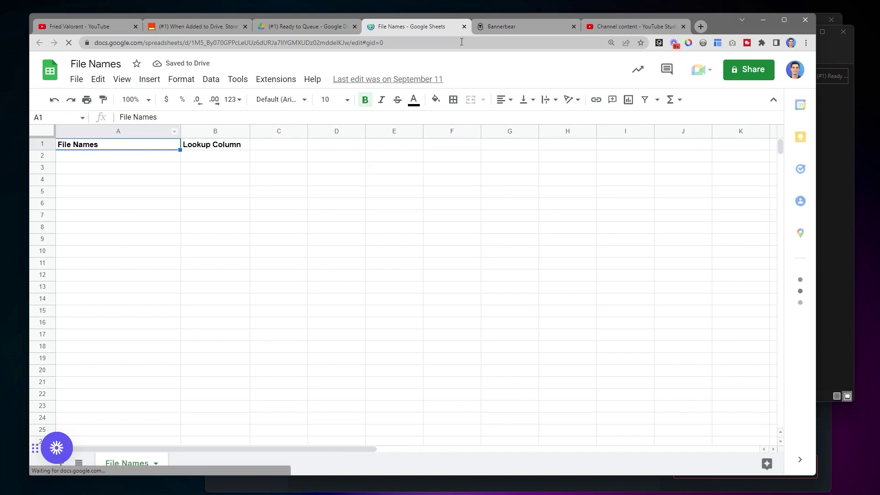
{"action": "left_click", "coordinate": [462, 29]}
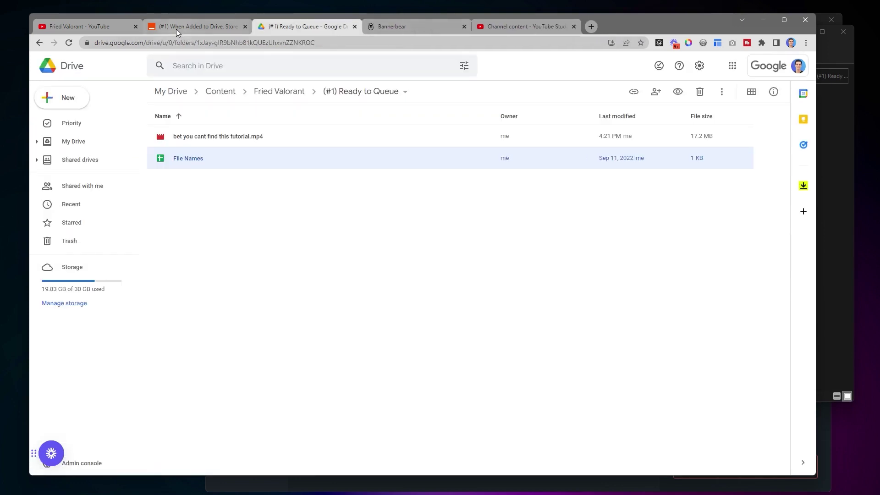
{"action": "left_click", "coordinate": [234, 27]}
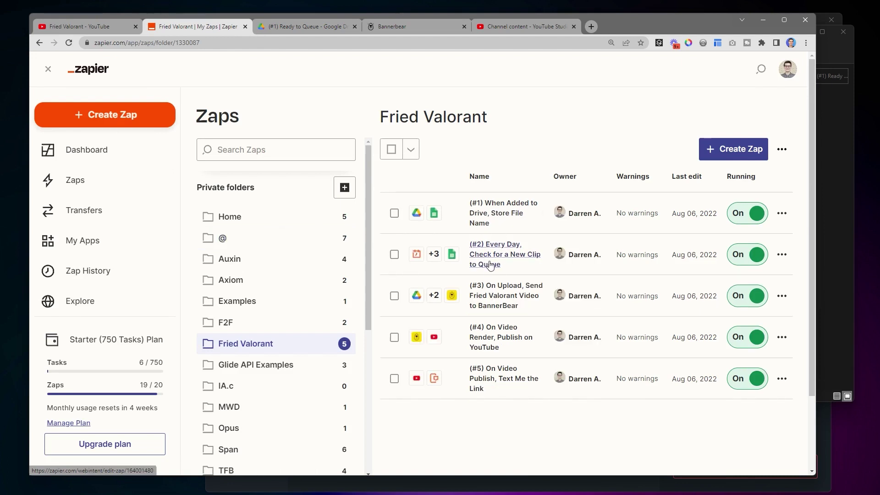
Step: Open zap #2 and review its daily 5pm schedule trigger and following steps, then return to Ready to Queue
{"action": "left_click", "coordinate": [490, 262]}
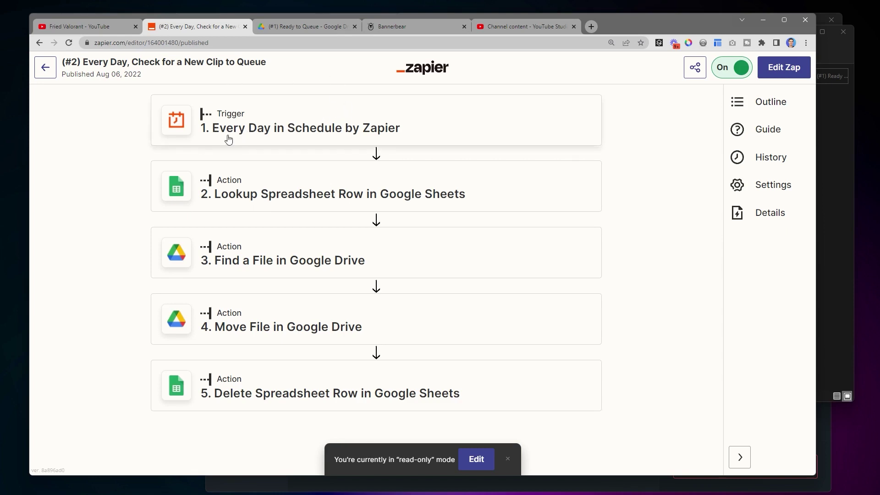
{"action": "left_click", "coordinate": [333, 128]}
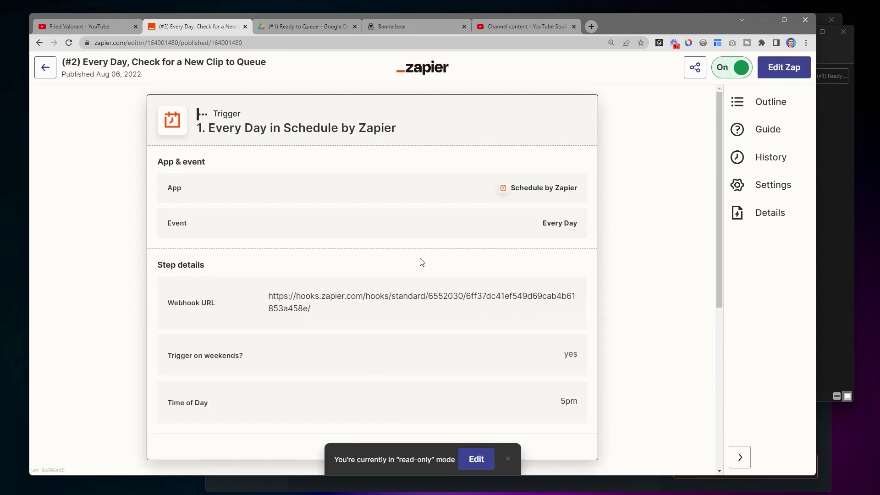
{"action": "scroll", "coordinate": [573, 401], "scroll_direction": "down", "scroll_amount": 1}
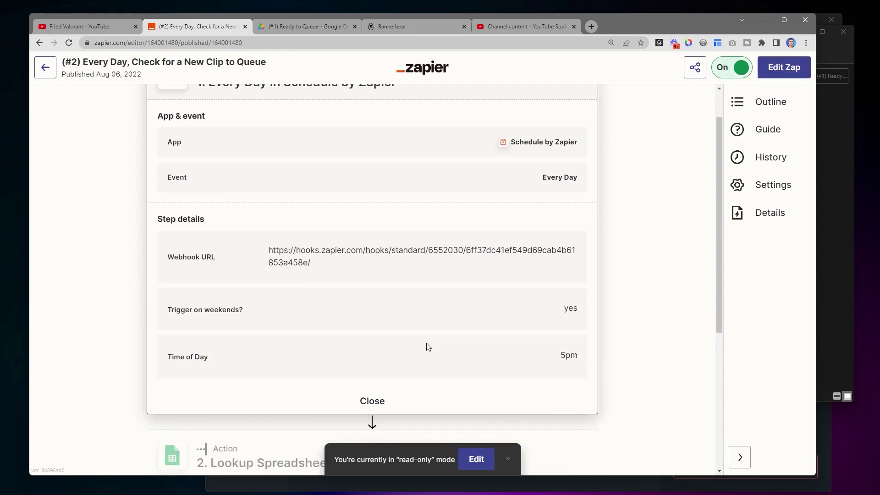
{"action": "scroll", "coordinate": [574, 372], "scroll_direction": "up", "scroll_amount": 1}
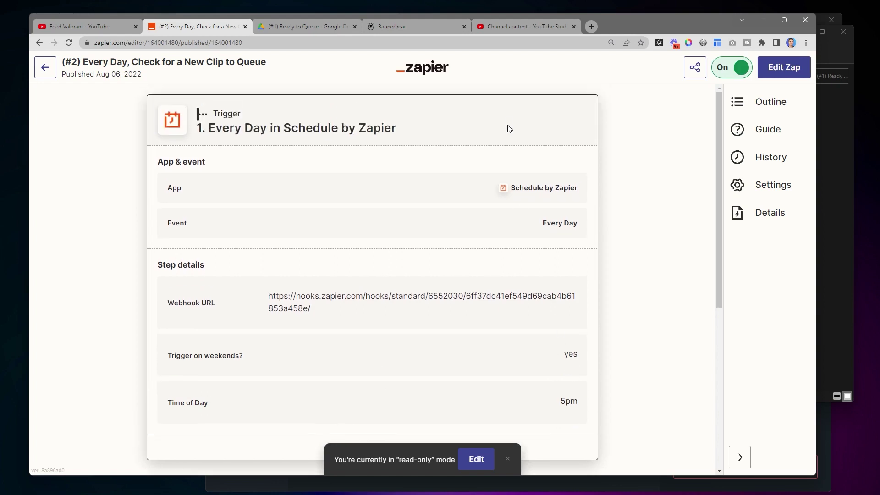
{"action": "scroll", "coordinate": [642, 234], "scroll_direction": "down", "scroll_amount": 6}
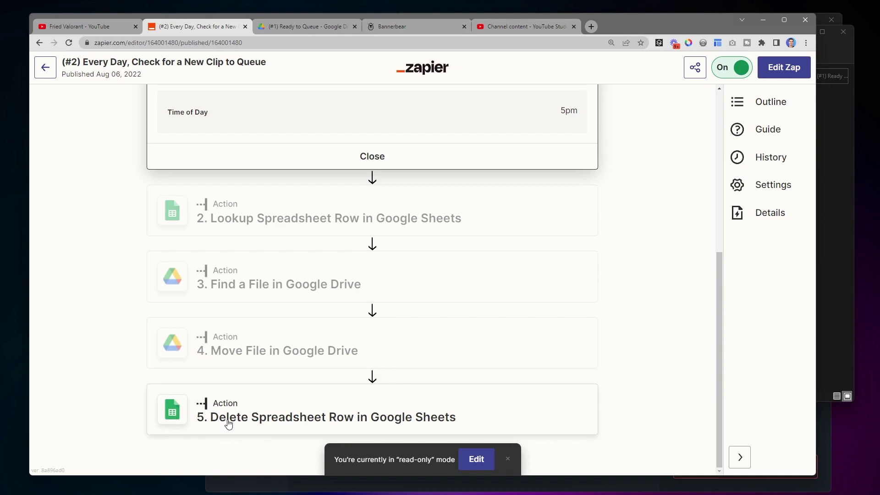
{"action": "left_click", "coordinate": [323, 27]}
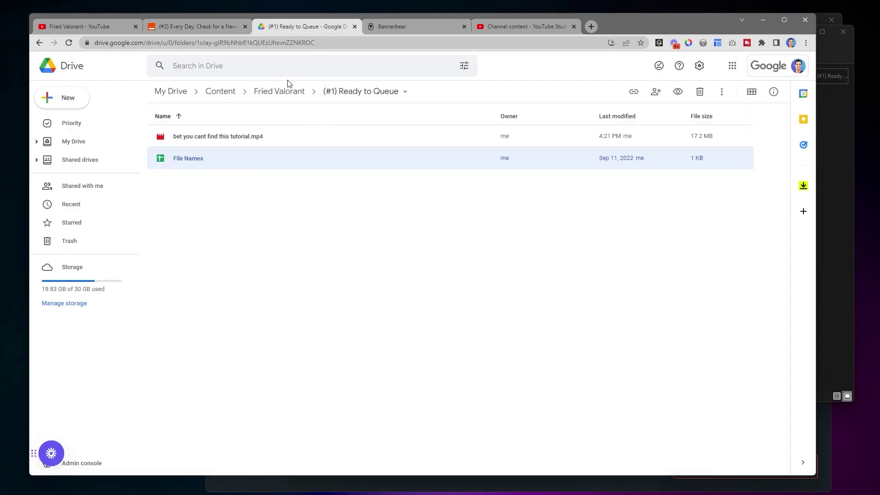
Step: Go up to Fried Valorant and browse the mp4 clips in the (#2) Queued To Upload folder
{"action": "left_click", "coordinate": [296, 93]}
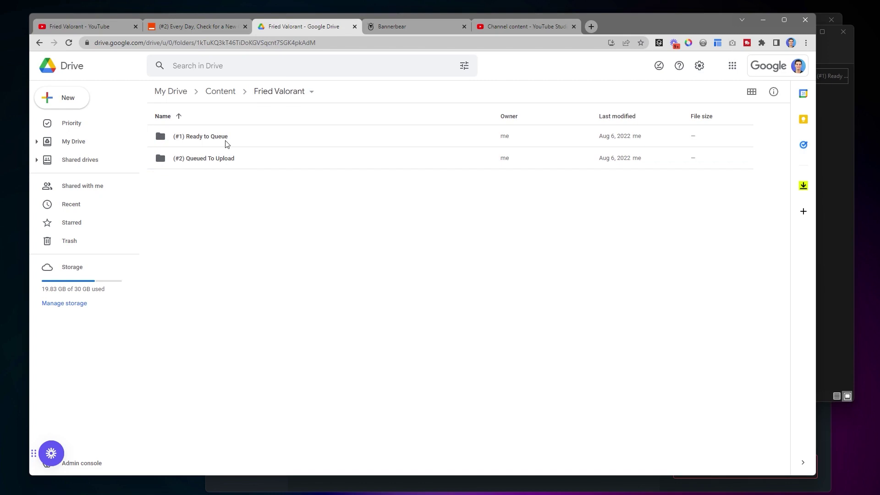
{"action": "double_click", "coordinate": [229, 164]}
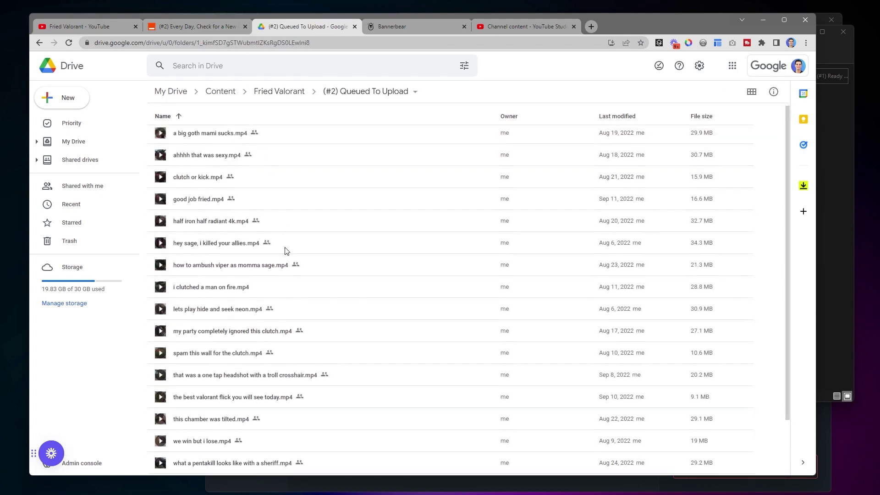
{"action": "scroll", "coordinate": [285, 249], "scroll_direction": "down", "scroll_amount": 3}
{"action": "scroll", "coordinate": [281, 366], "scroll_direction": "up", "scroll_amount": 3}
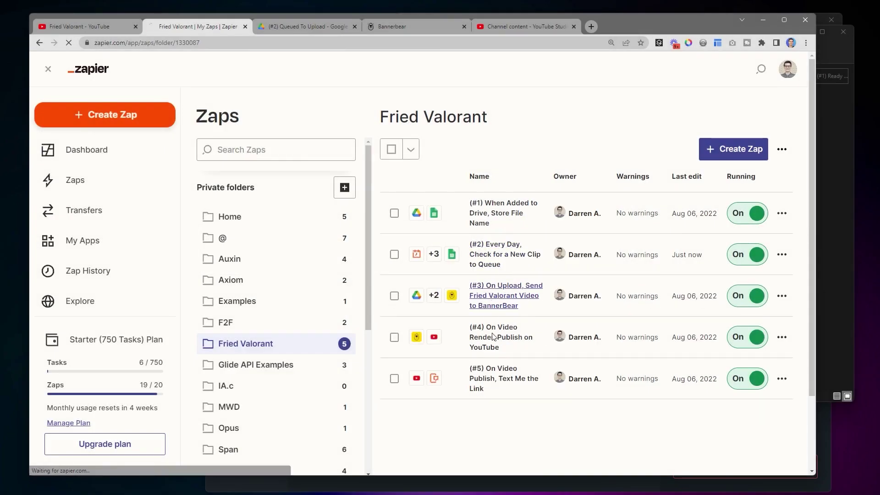
Step: Open zap #3 and inspect the details of its text Formatter step
{"action": "left_click", "coordinate": [511, 305]}
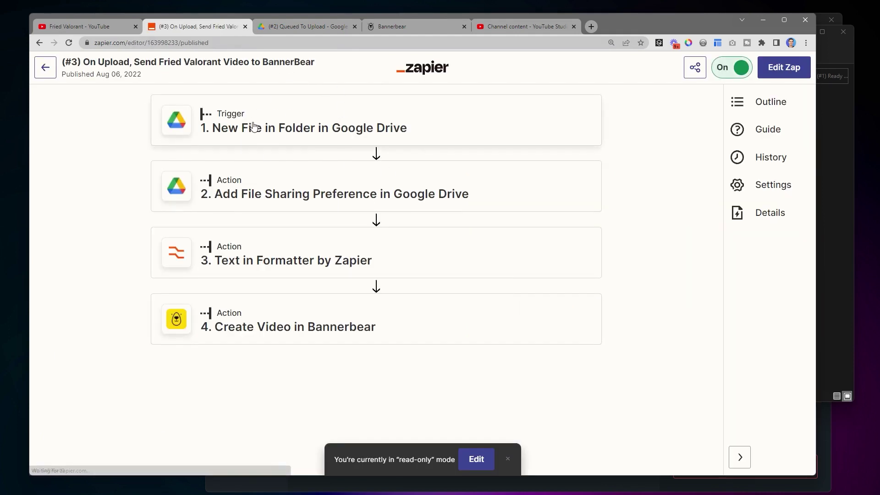
{"action": "left_click", "coordinate": [308, 26]}
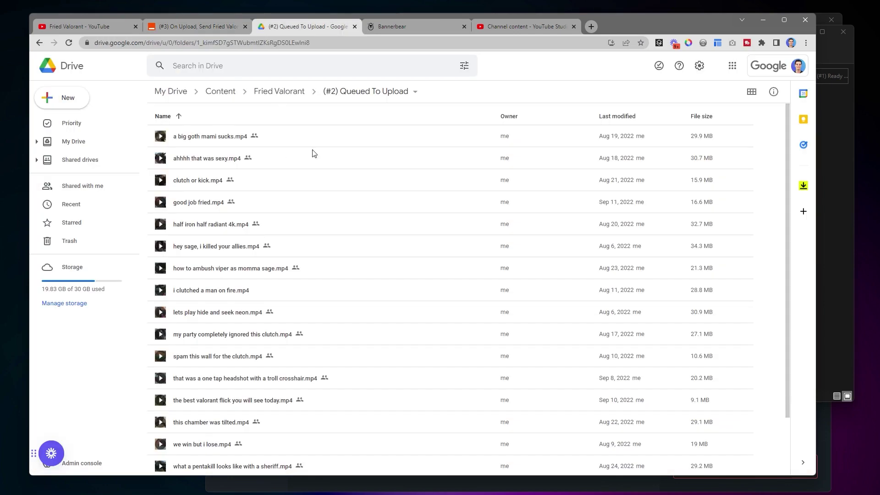
{"action": "left_click", "coordinate": [231, 28]}
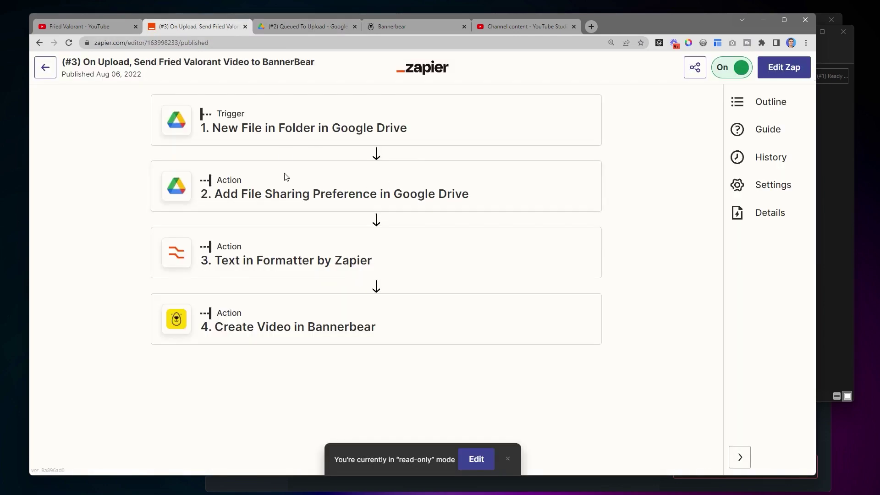
{"action": "left_click", "coordinate": [278, 267]}
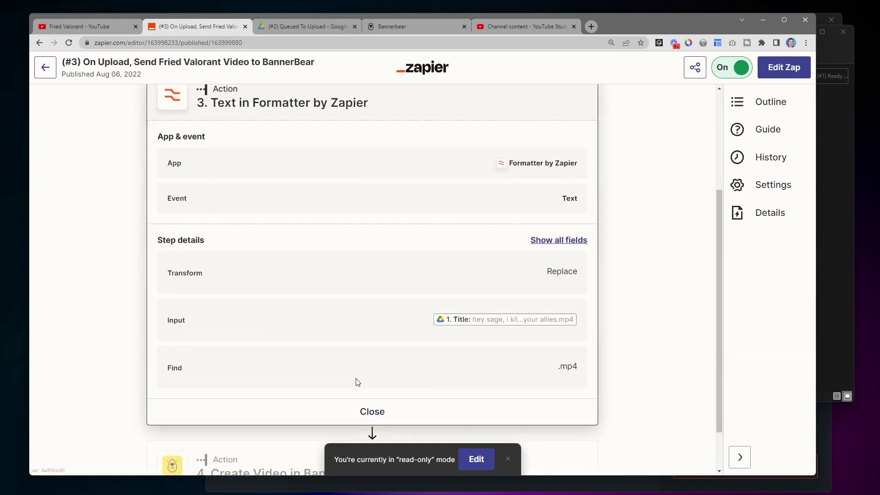
{"action": "scroll", "coordinate": [521, 372], "scroll_direction": "down", "scroll_amount": 1}
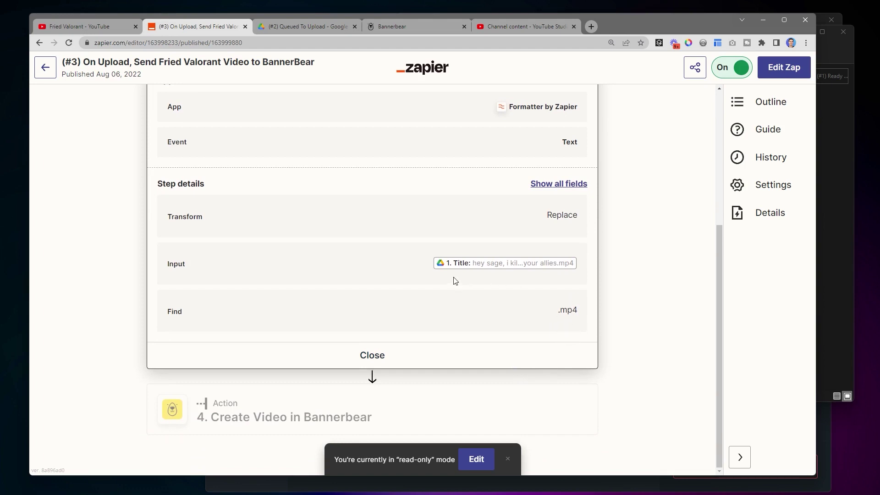
Step: Review the zap's Create Video in Bannerbear step, then switch to the Bannerbear project
{"action": "left_click", "coordinate": [276, 411]}
{"action": "scroll", "coordinate": [275, 409], "scroll_direction": "up", "scroll_amount": 3}
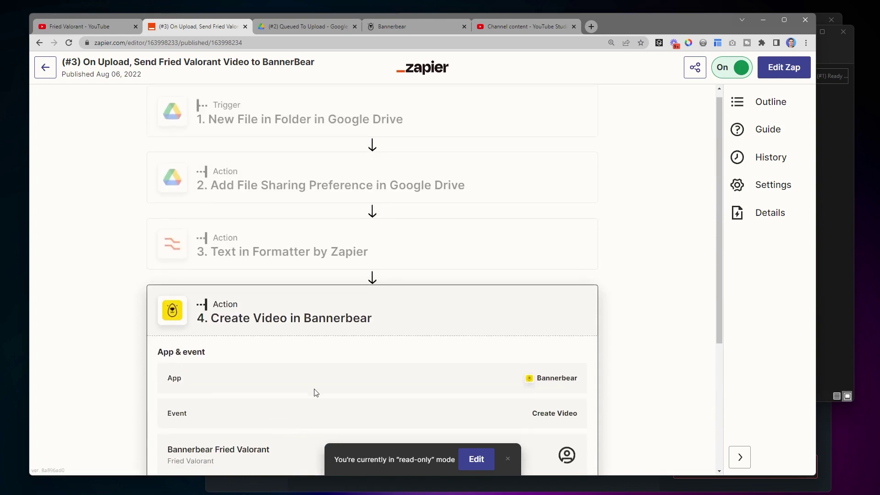
{"action": "scroll", "coordinate": [315, 391], "scroll_direction": "down", "scroll_amount": 5}
{"action": "scroll", "coordinate": [329, 256], "scroll_direction": "up", "scroll_amount": 2}
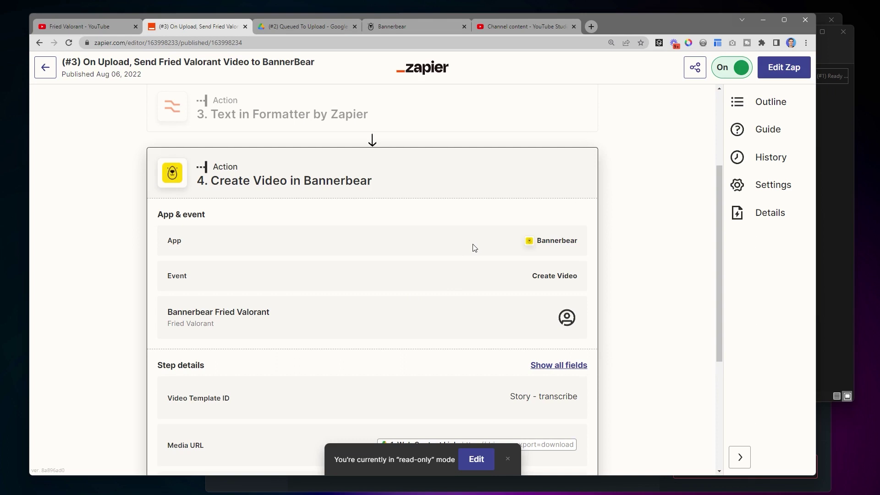
{"action": "scroll", "coordinate": [474, 248], "scroll_direction": "down", "scroll_amount": 5}
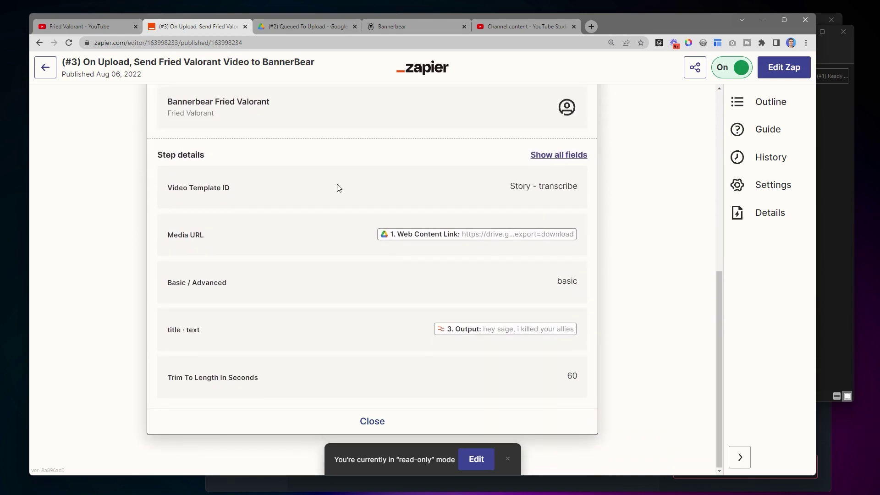
{"action": "left_click", "coordinate": [425, 26]}
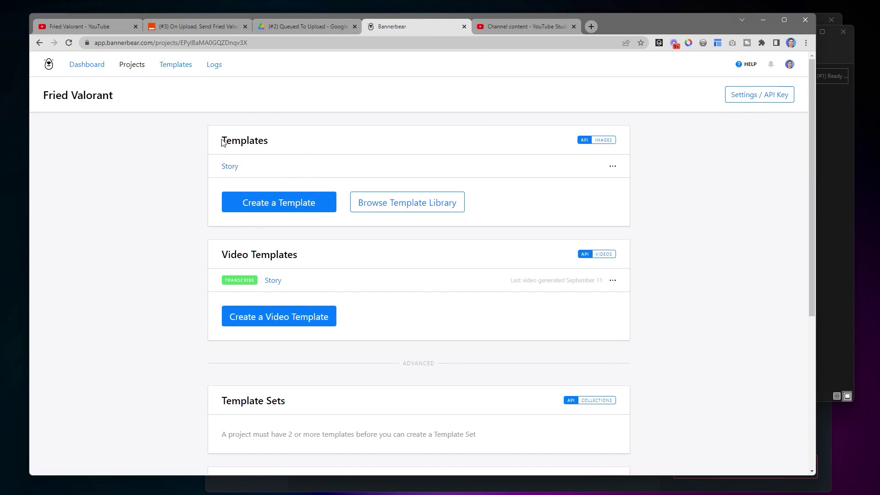
Step: Open the Story video template and scroll past its preview and API Console to the completed Videos list
{"action": "left_click", "coordinate": [277, 285]}
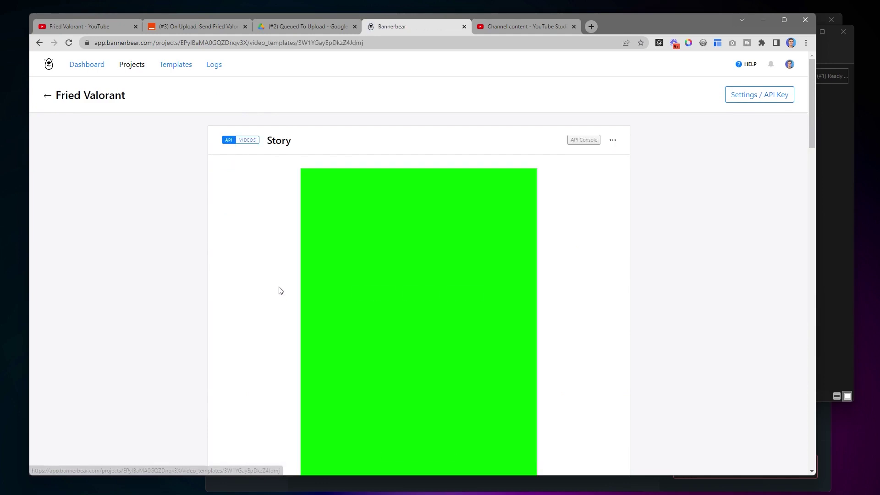
{"action": "scroll", "coordinate": [288, 300], "scroll_direction": "down", "scroll_amount": 4}
{"action": "scroll", "coordinate": [463, 189], "scroll_direction": "up", "scroll_amount": 4}
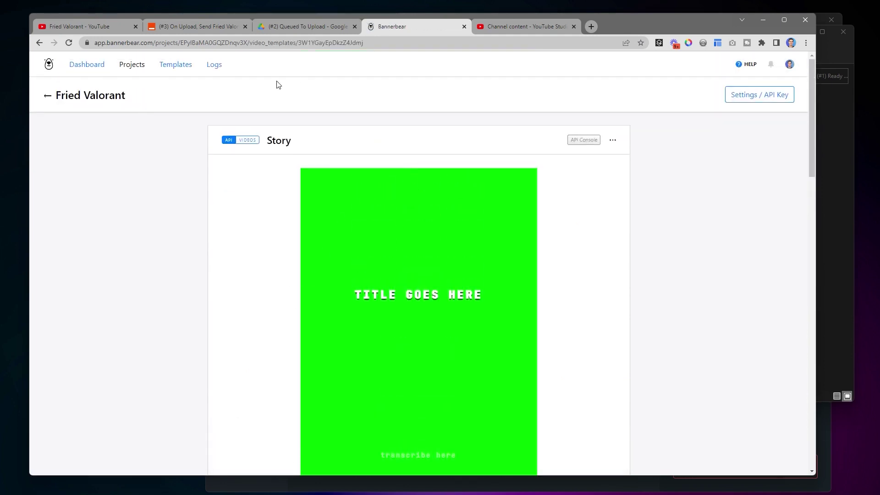
{"action": "scroll", "coordinate": [305, 295], "scroll_direction": "down", "scroll_amount": 1}
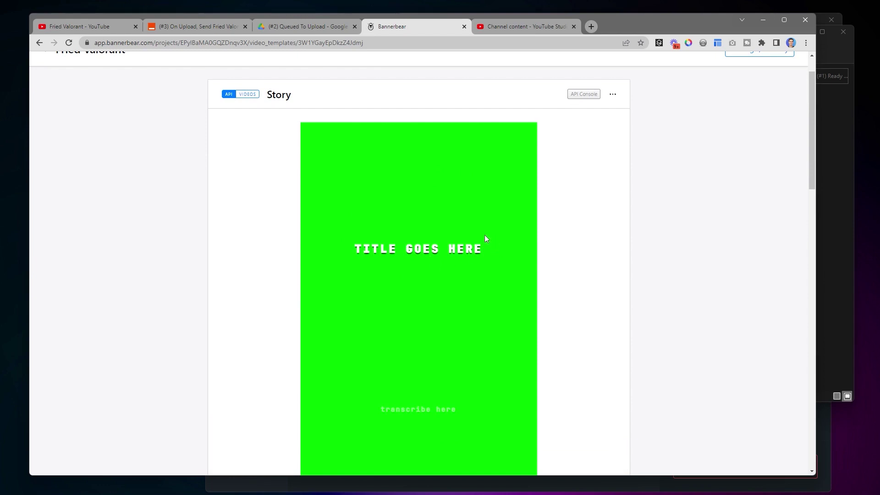
{"action": "scroll", "coordinate": [371, 258], "scroll_direction": "down", "scroll_amount": 2}
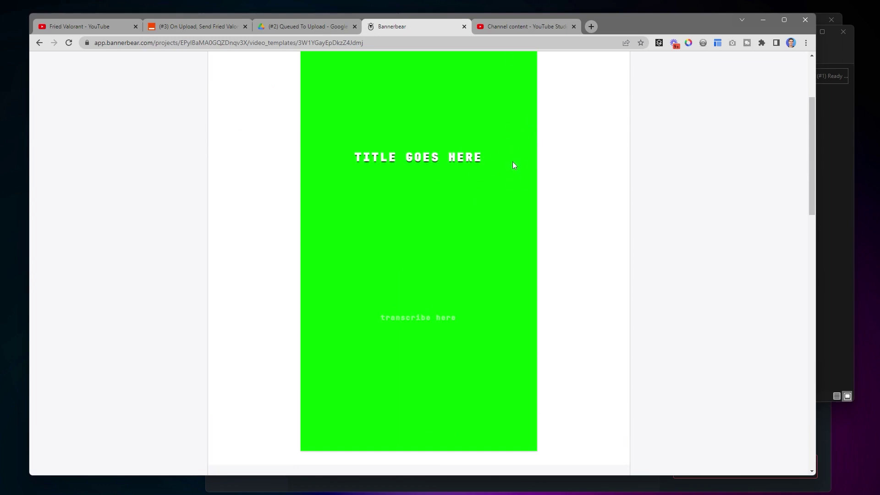
{"action": "scroll", "coordinate": [517, 229], "scroll_direction": "up", "scroll_amount": 1}
{"action": "scroll", "coordinate": [517, 275], "scroll_direction": "down", "scroll_amount": 1}
{"action": "scroll", "coordinate": [418, 321], "scroll_direction": "up", "scroll_amount": 3}
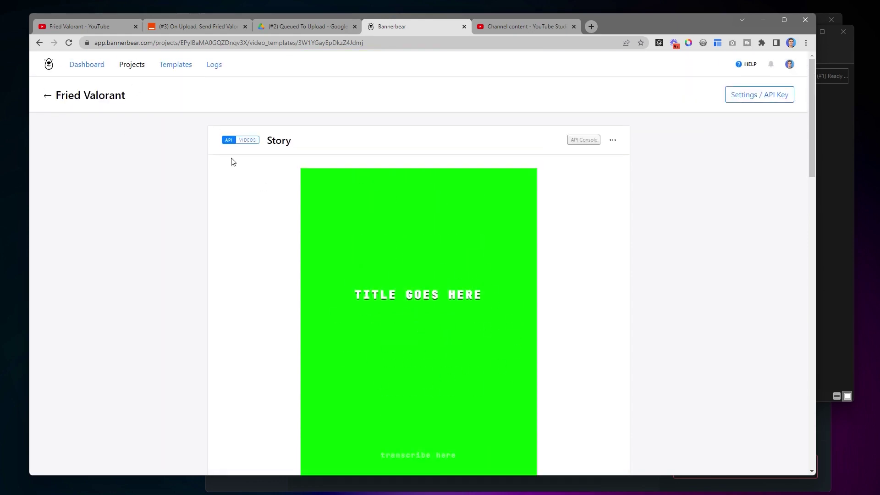
{"action": "scroll", "coordinate": [389, 289], "scroll_direction": "down", "scroll_amount": 5}
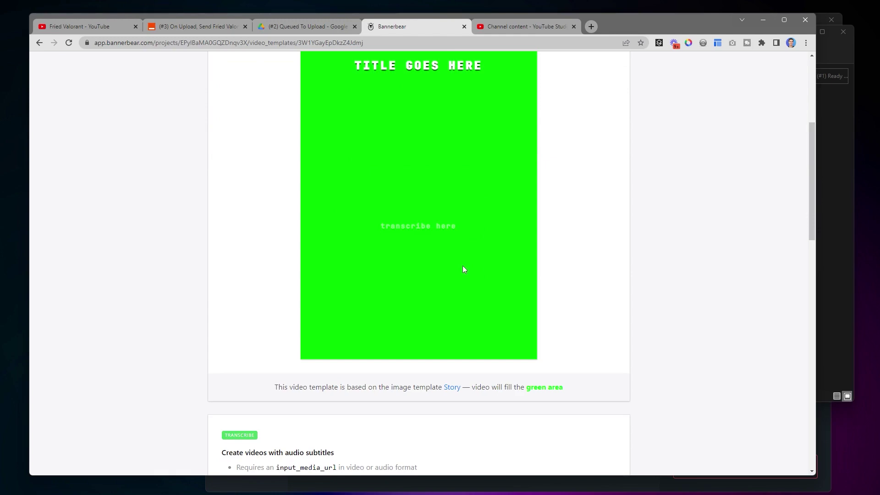
{"action": "scroll", "coordinate": [463, 266], "scroll_direction": "up", "scroll_amount": 4}
{"action": "scroll", "coordinate": [481, 320], "scroll_direction": "down", "scroll_amount": 15}
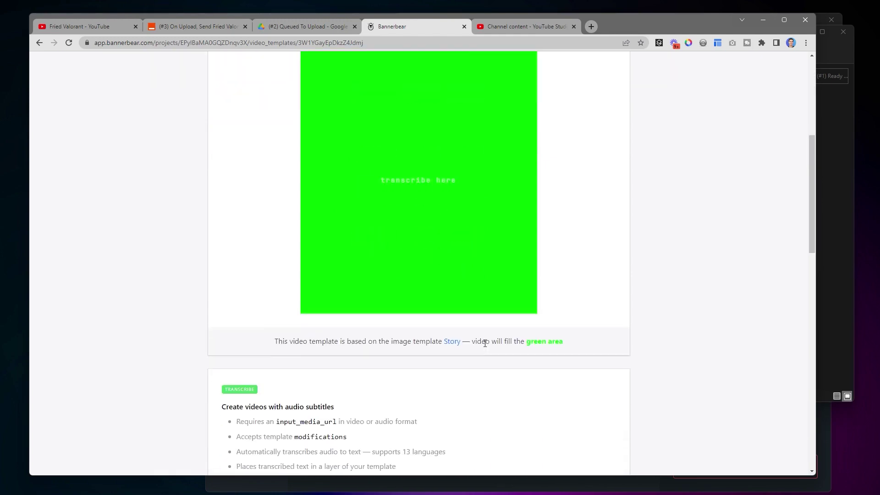
{"action": "scroll", "coordinate": [489, 351], "scroll_direction": "down", "scroll_amount": 4}
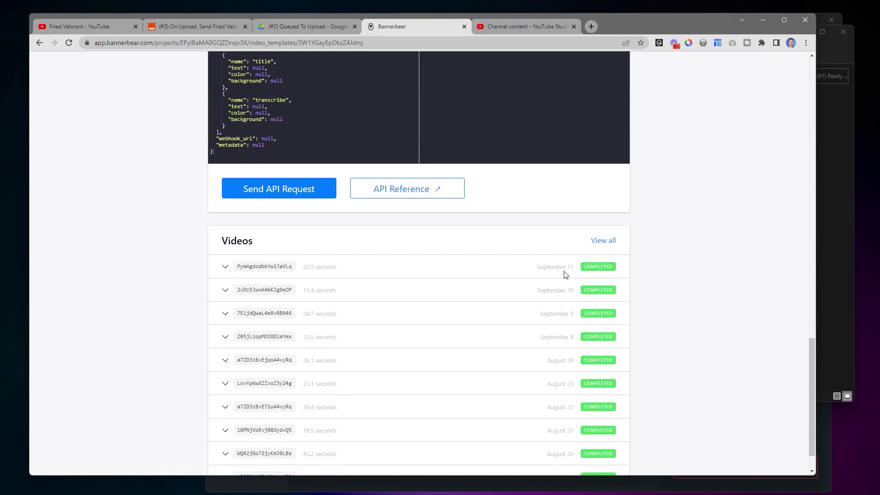
{"action": "scroll", "coordinate": [568, 275], "scroll_direction": "down", "scroll_amount": 1}
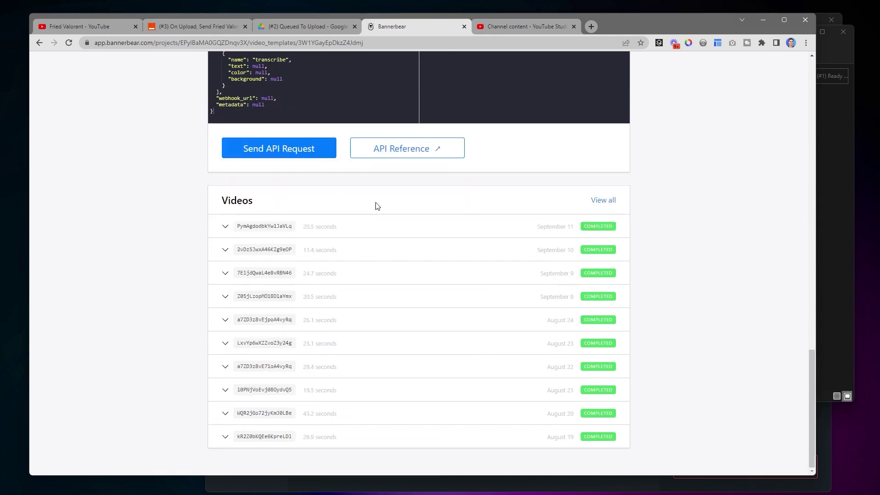
Step: Expand and play the September 11 render, then expand the September 10 render
{"action": "left_click", "coordinate": [225, 227]}
{"action": "scroll", "coordinate": [418, 203], "scroll_direction": "down", "scroll_amount": 2}
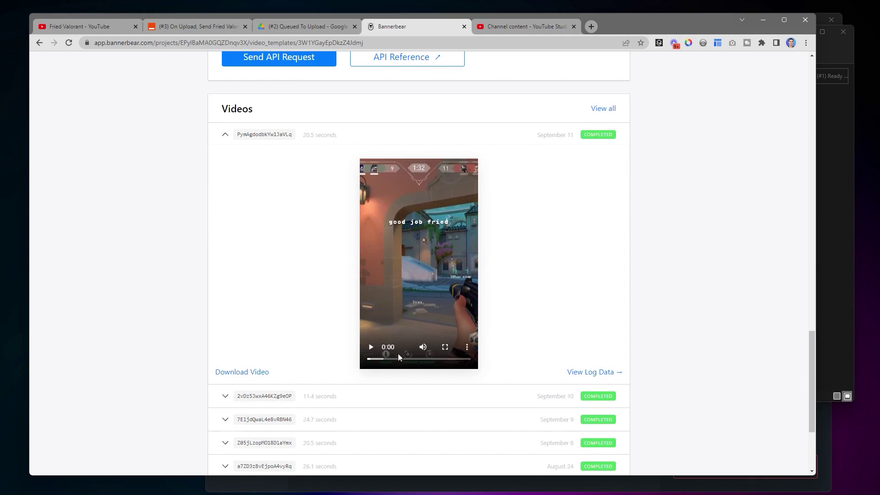
{"action": "left_click", "coordinate": [372, 351]}
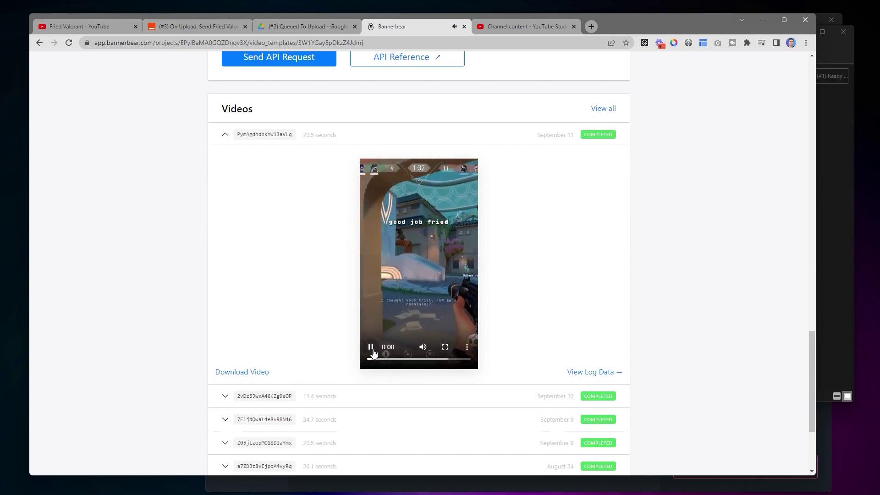
{"action": "left_click", "coordinate": [372, 349]}
{"action": "scroll", "coordinate": [378, 337], "scroll_direction": "down", "scroll_amount": 2}
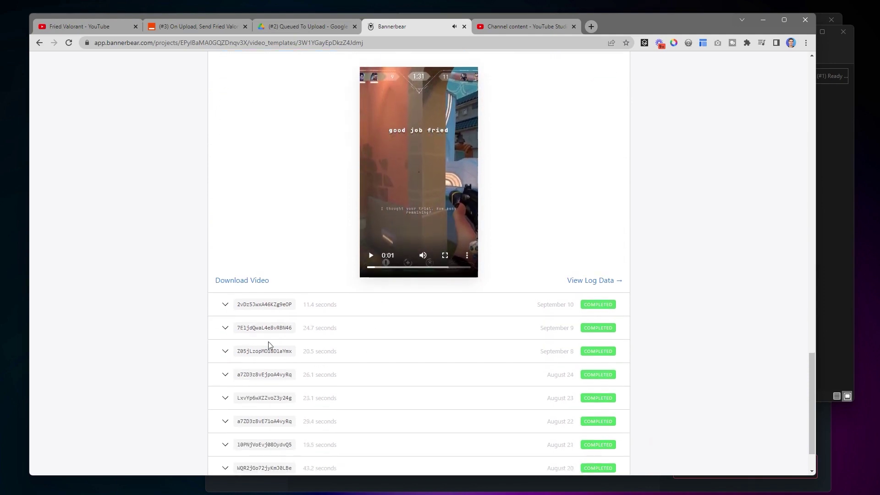
{"action": "left_click", "coordinate": [227, 306]}
{"action": "scroll", "coordinate": [309, 338], "scroll_direction": "down", "scroll_amount": 2}
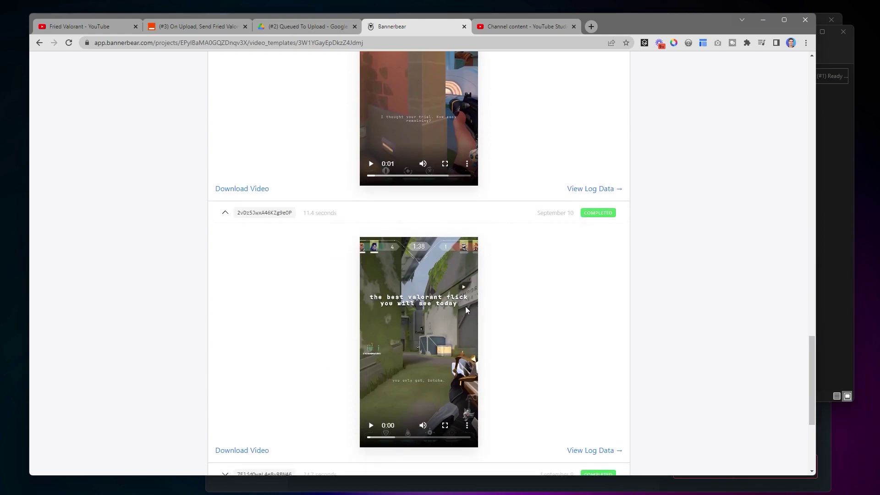
{"action": "scroll", "coordinate": [457, 384], "scroll_direction": "down", "scroll_amount": 1}
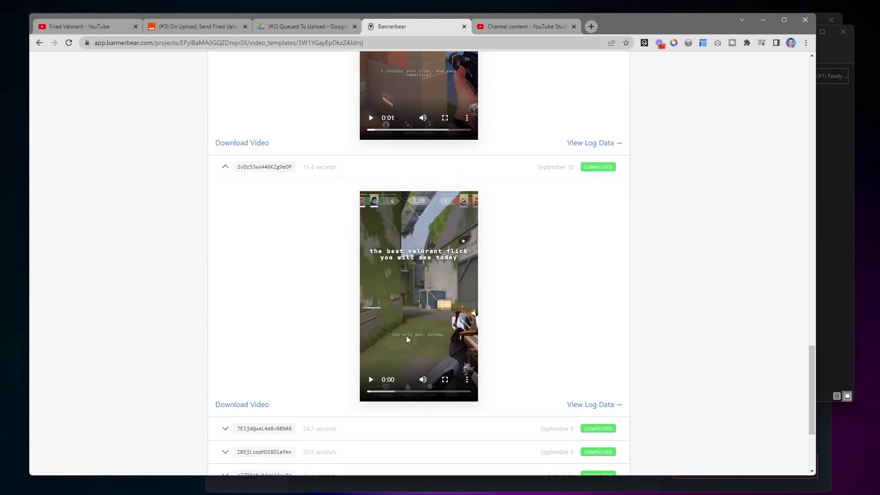
{"action": "scroll", "coordinate": [451, 390], "scroll_direction": "down", "scroll_amount": 1}
Step: Check the queued-to-upload clips in Google Drive, then review the Bannerbear upload zap's steps
{"action": "left_click", "coordinate": [220, 26]}
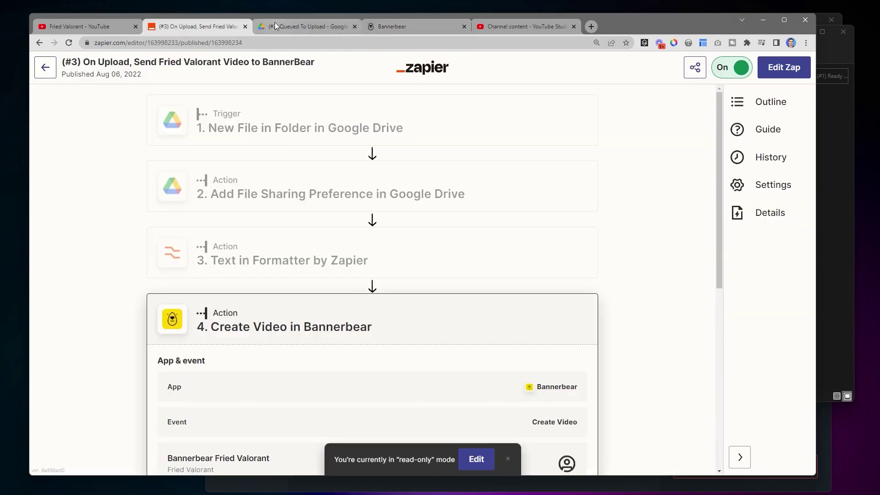
{"action": "left_click", "coordinate": [274, 26]}
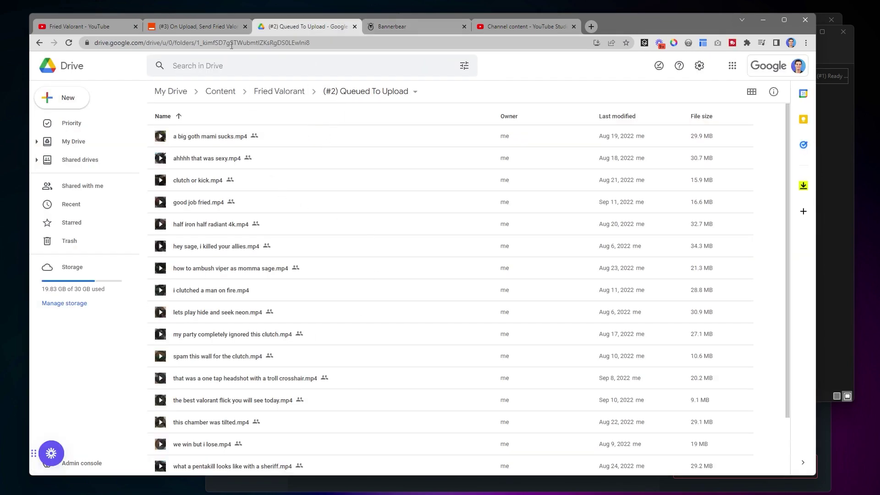
{"action": "left_click", "coordinate": [221, 26]}
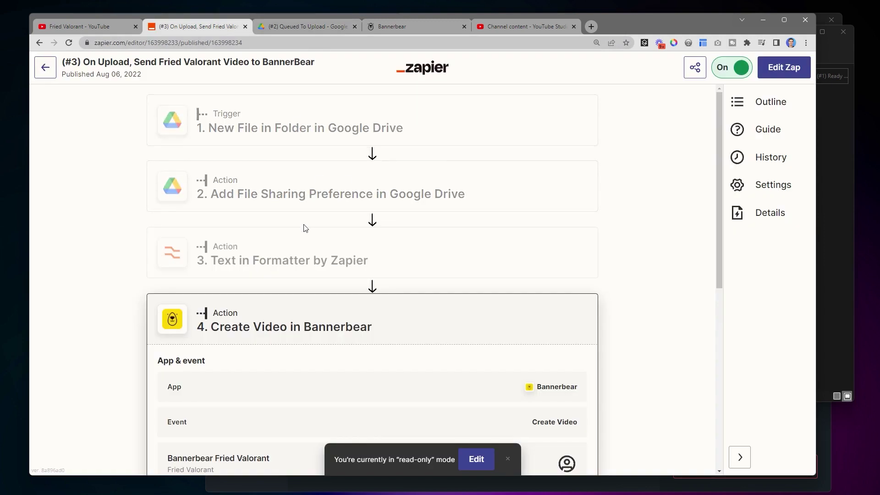
{"action": "scroll", "coordinate": [321, 256], "scroll_direction": "down", "scroll_amount": 3}
{"action": "scroll", "coordinate": [348, 298], "scroll_direction": "down", "scroll_amount": 4}
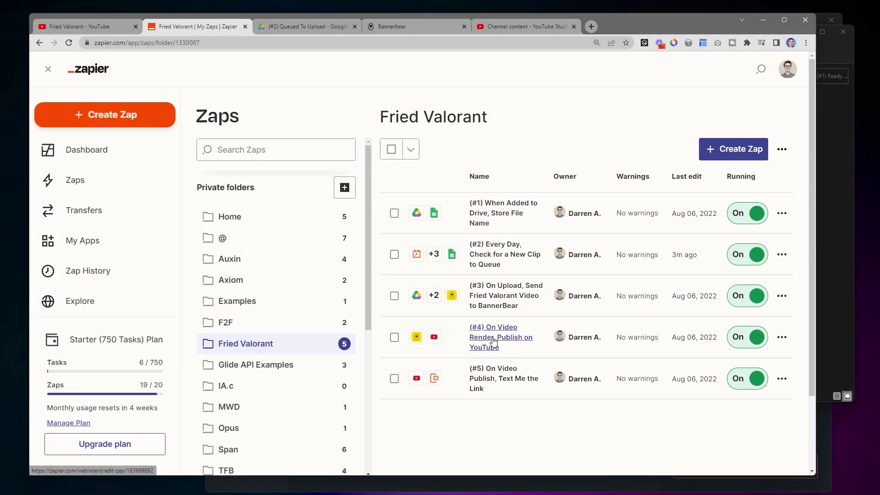
Step: Open zap #4, 'On Video Render, Publish on YouTube'
{"action": "left_click", "coordinate": [493, 342]}
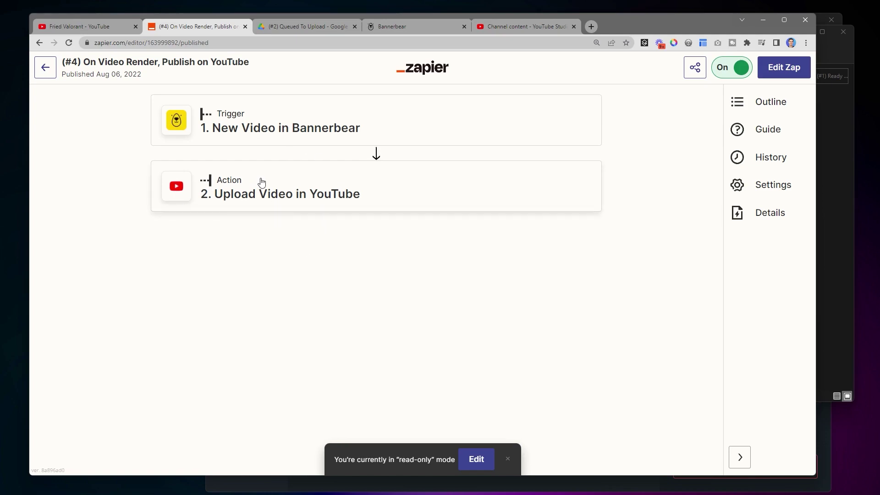
Step: Bring up the YouTube Studio channel content list of videos
{"action": "left_click", "coordinate": [521, 28]}
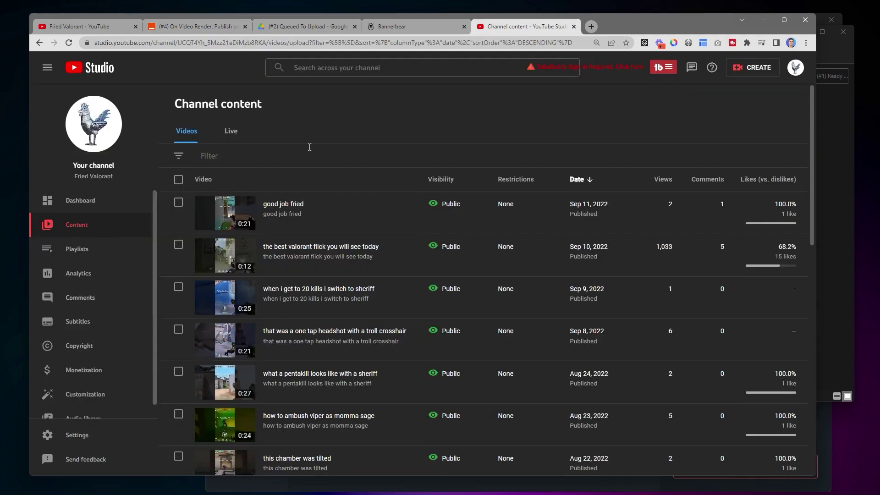
{"action": "scroll", "coordinate": [294, 285], "scroll_direction": "down", "scroll_amount": 6}
{"action": "scroll", "coordinate": [301, 289], "scroll_direction": "up", "scroll_amount": 5}
{"action": "scroll", "coordinate": [281, 326], "scroll_direction": "down", "scroll_amount": 5}
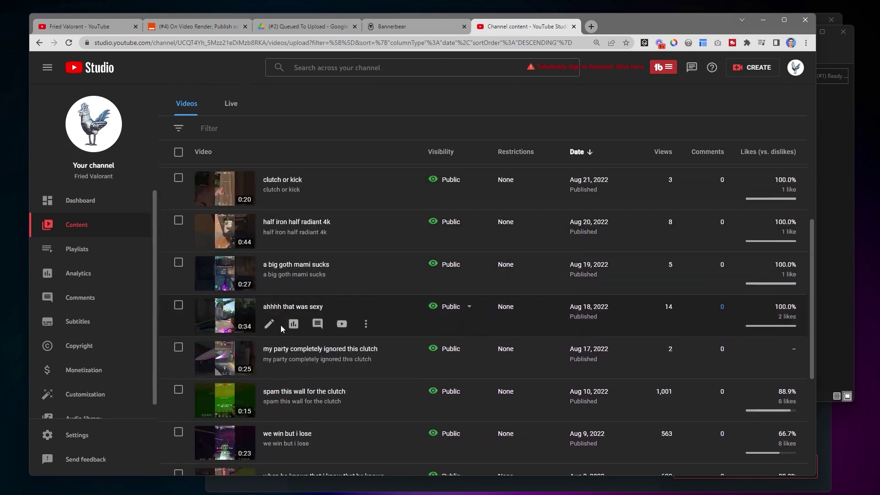
{"action": "scroll", "coordinate": [281, 326], "scroll_direction": "up", "scroll_amount": 8}
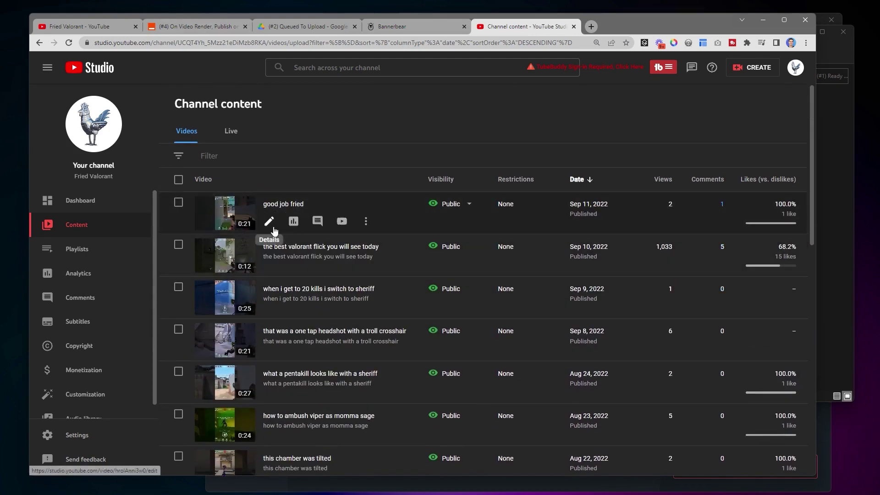
Step: Inspect the 'good job fried' video's title and description, then return to Zapier's Fried Valorant zaps
{"action": "left_click", "coordinate": [271, 222]}
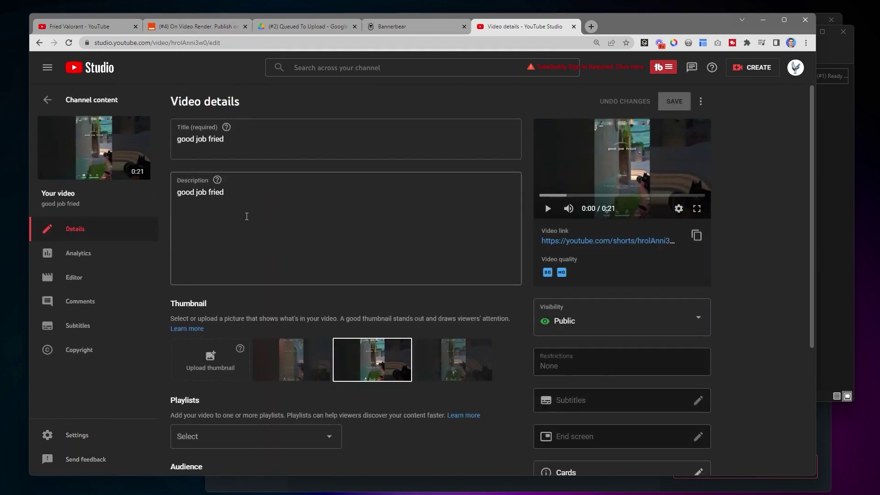
{"action": "left_click_drag", "start_coordinate": [224, 139], "coordinate": [180, 136]}
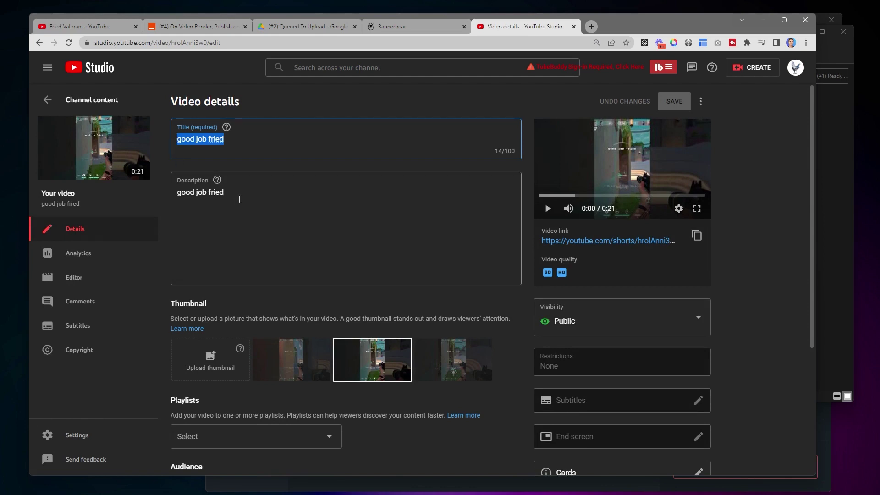
{"action": "left_click_drag", "start_coordinate": [227, 192], "coordinate": [173, 189]}
{"action": "left_click_drag", "start_coordinate": [224, 140], "coordinate": [181, 132]}
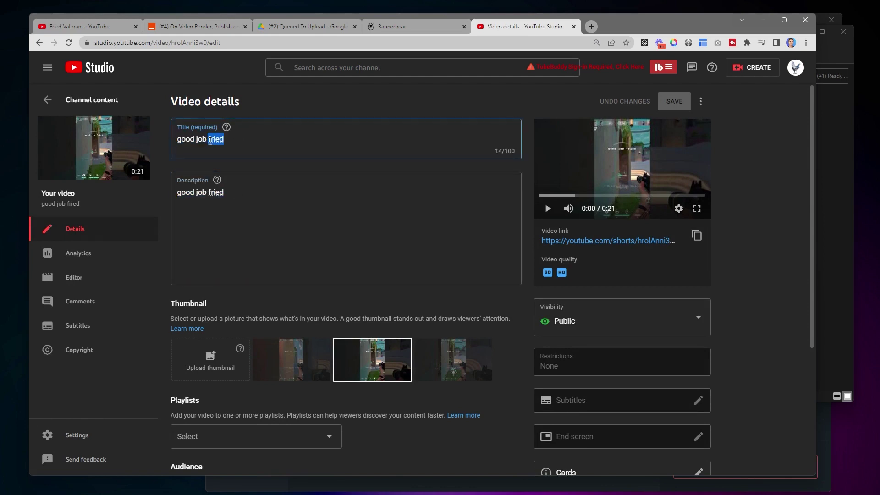
{"action": "double_click", "coordinate": [202, 191]}
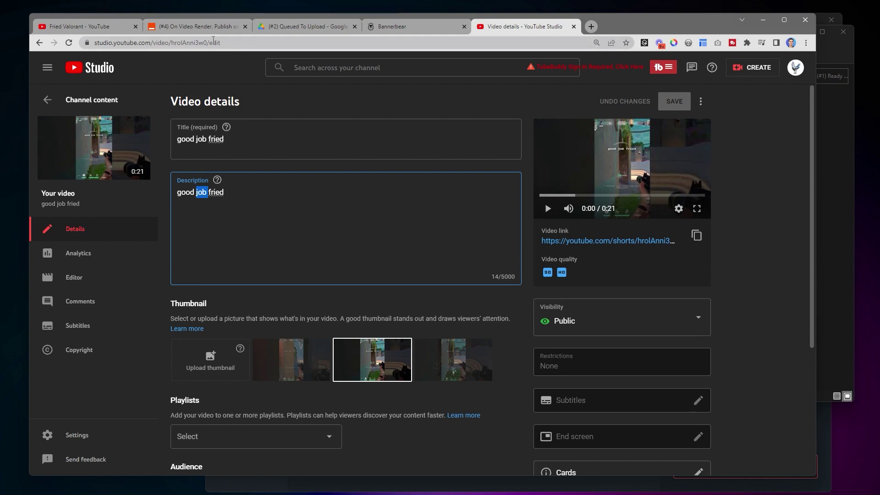
{"action": "left_click", "coordinate": [191, 27]}
{"action": "left_click", "coordinate": [45, 67]}
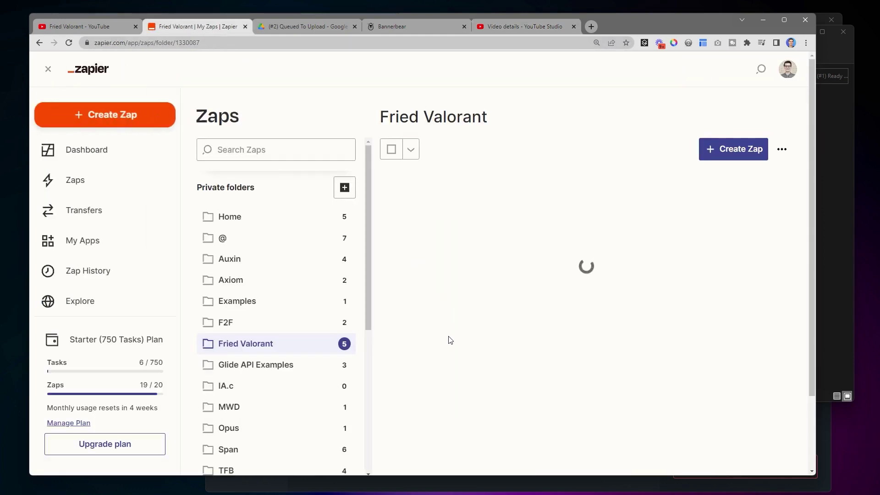
{"action": "left_click", "coordinate": [489, 393]}
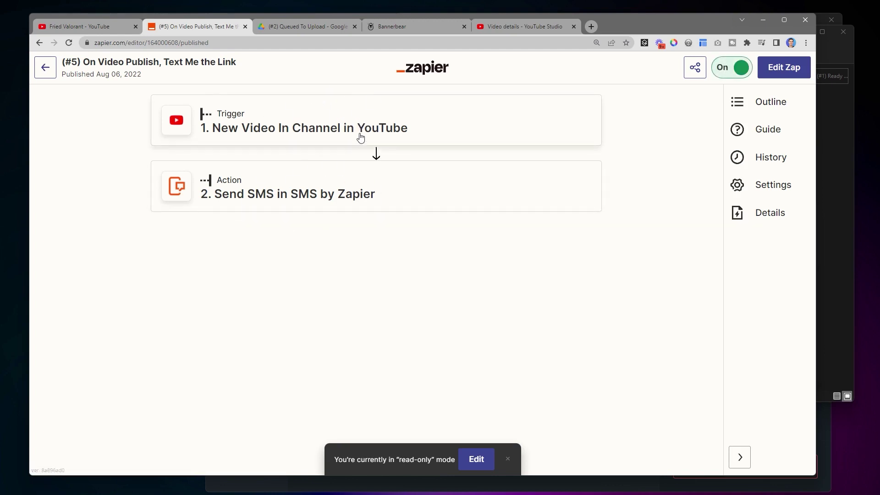
{"action": "key", "text": "alt+Left"}
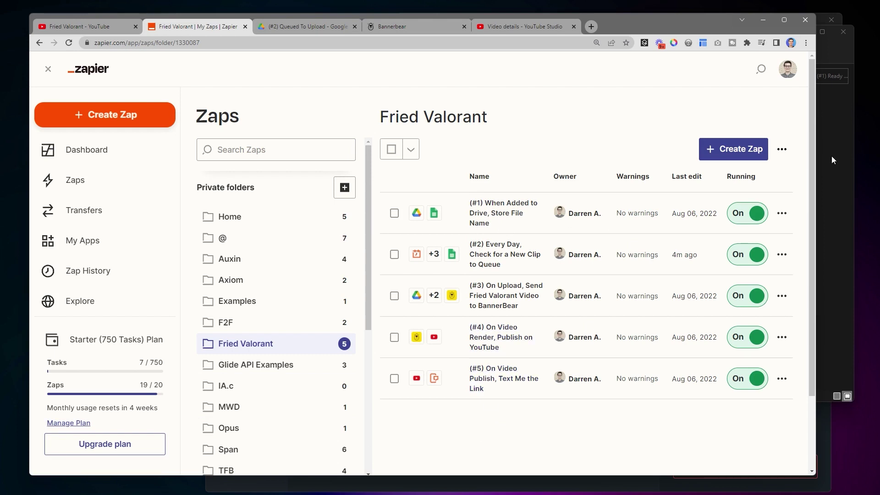
Step: Close the 'bet you can't find this tutorial' clip viewer, browse Moments, and return to Zapier
{"action": "left_click", "coordinate": [829, 191]}
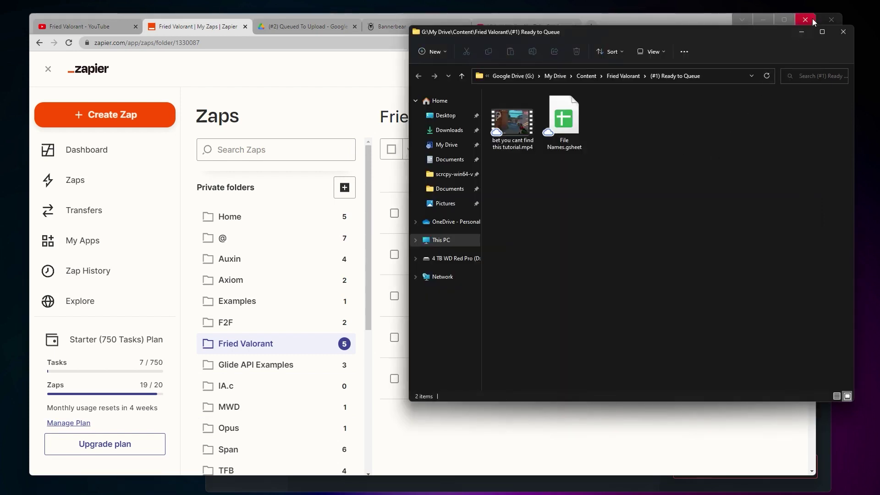
{"action": "left_click", "coordinate": [829, 436]}
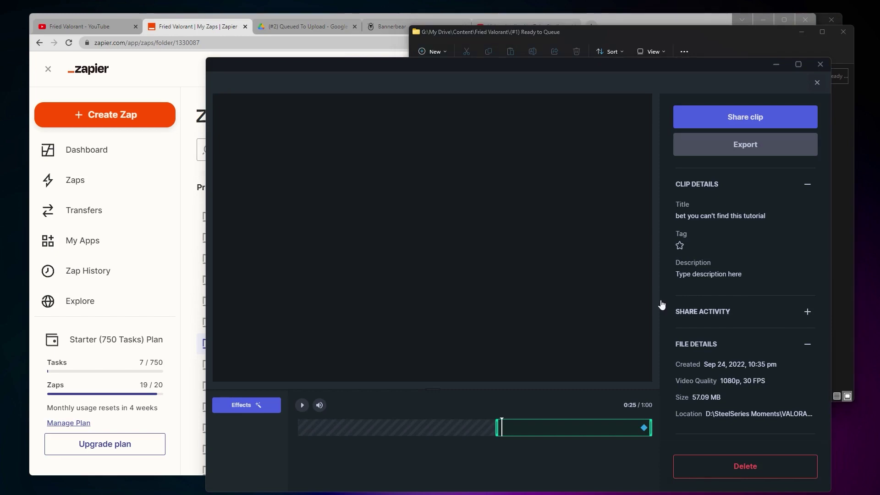
{"action": "left_click", "coordinate": [826, 84]}
{"action": "scroll", "coordinate": [681, 344], "scroll_direction": "down", "scroll_amount": 8}
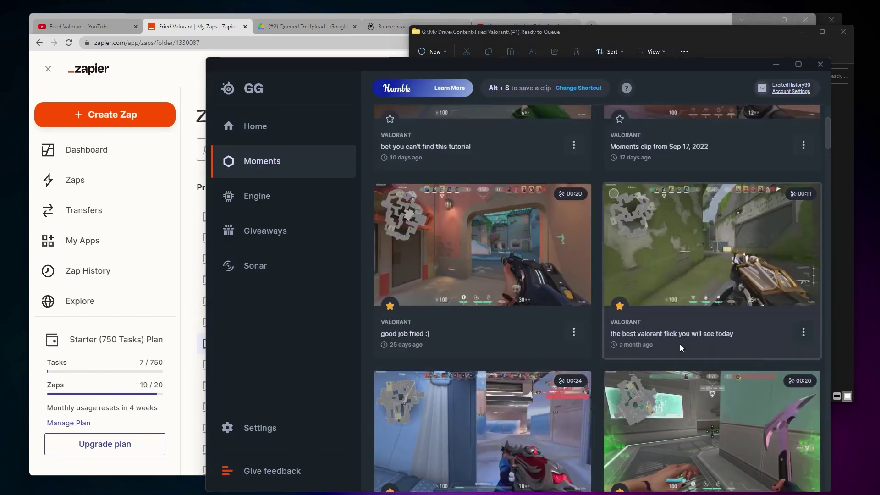
{"action": "scroll", "coordinate": [697, 383], "scroll_direction": "down", "scroll_amount": 1}
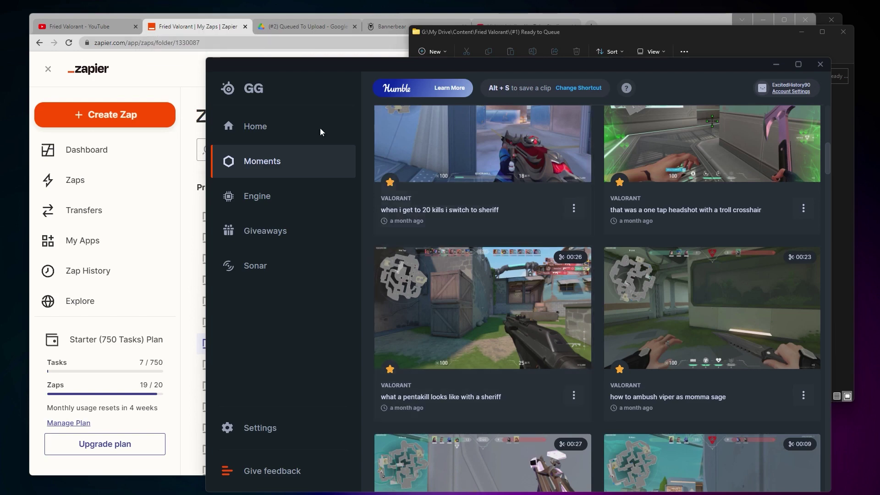
{"action": "left_click", "coordinate": [203, 21]}
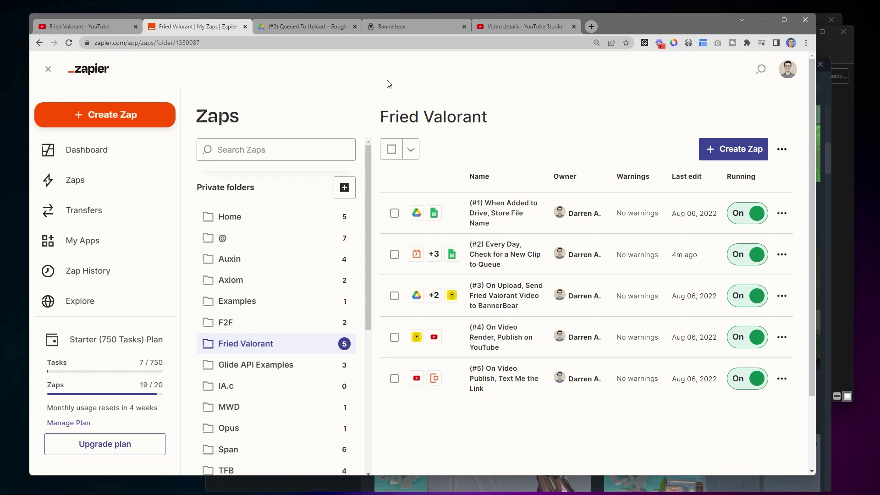
Step: Show Bannerbear's completed renders, including 'the best valorant flick you will see today'
{"action": "left_click", "coordinate": [392, 29]}
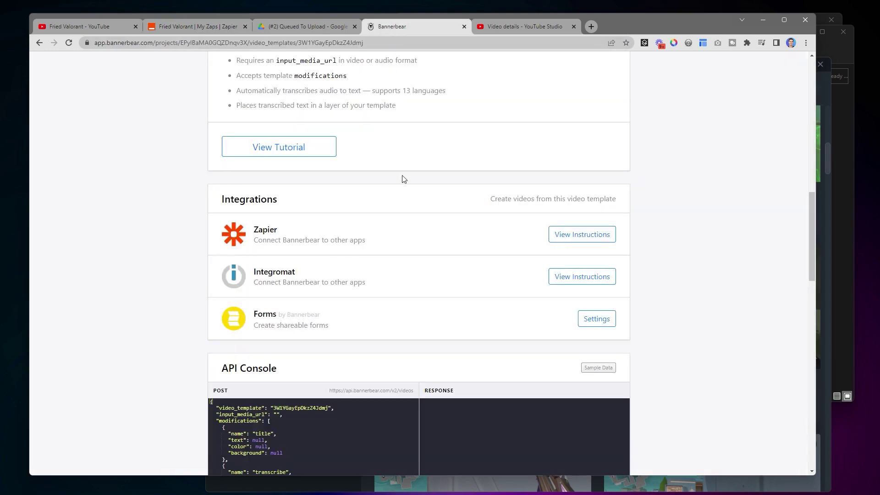
{"action": "scroll", "coordinate": [402, 179], "scroll_direction": "down", "scroll_amount": 10}
{"action": "scroll", "coordinate": [434, 472], "scroll_direction": "down", "scroll_amount": 5}
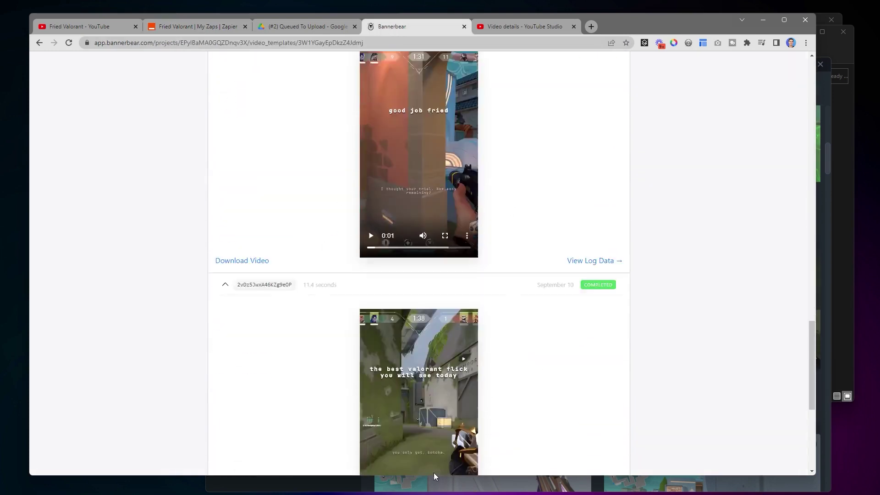